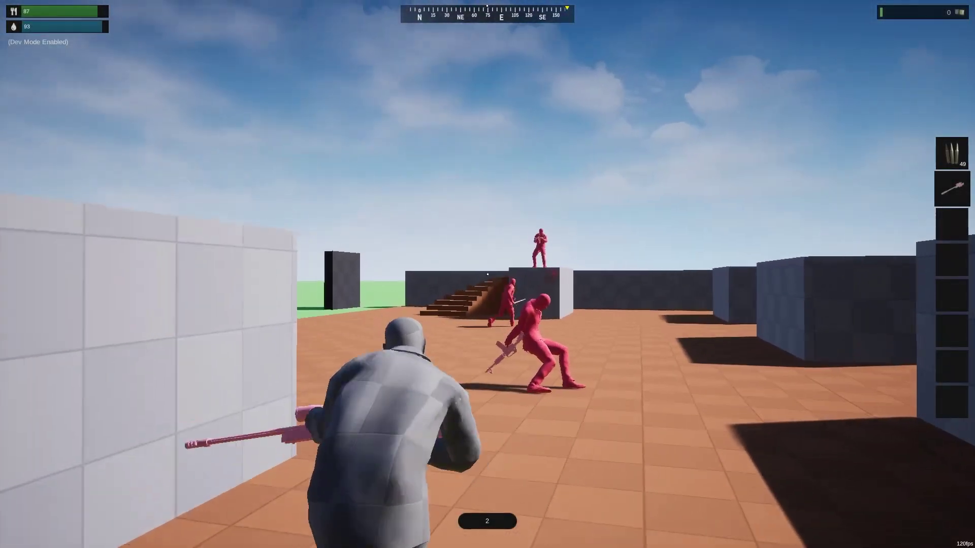
Step: Shoot at the red enemies near the staircase block with the sniper rifle while strafing
key("d")
left_click(487, 274)
key("d")
left_click(487, 274)
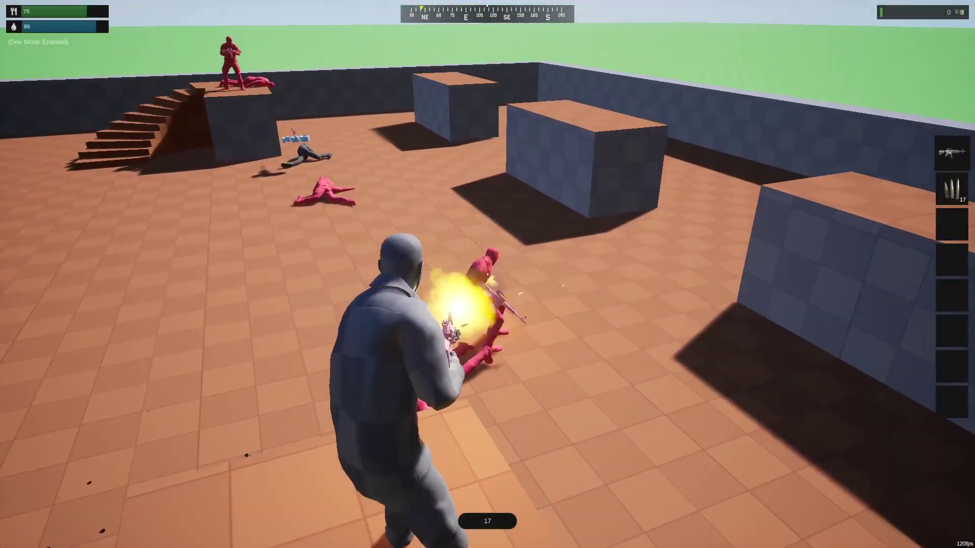
Step: Fire the assault rifle at the red enemies on the brown arena floor
left_click(487, 275)
left_click(487, 274)
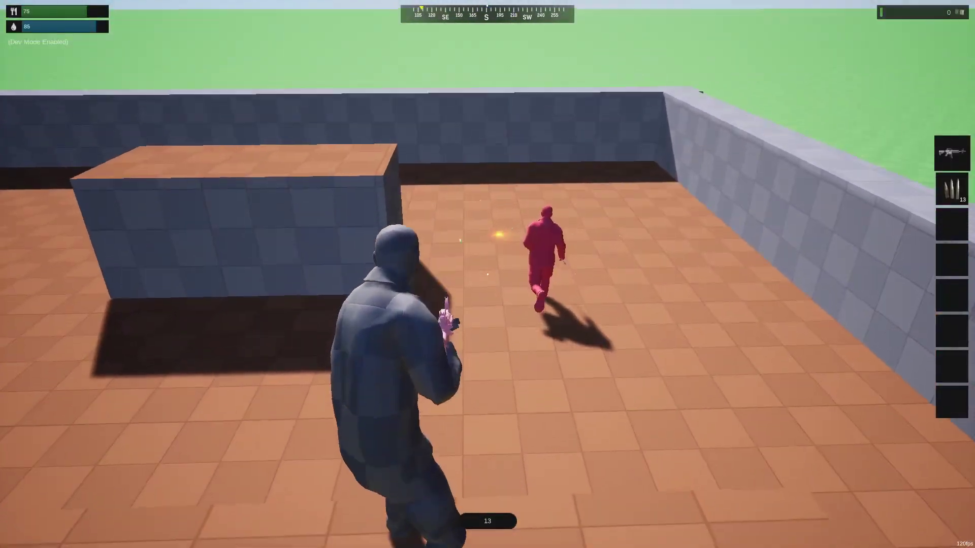
left_click_drag(487, 274, 488, 274)
left_click(488, 274)
left_click(487, 274)
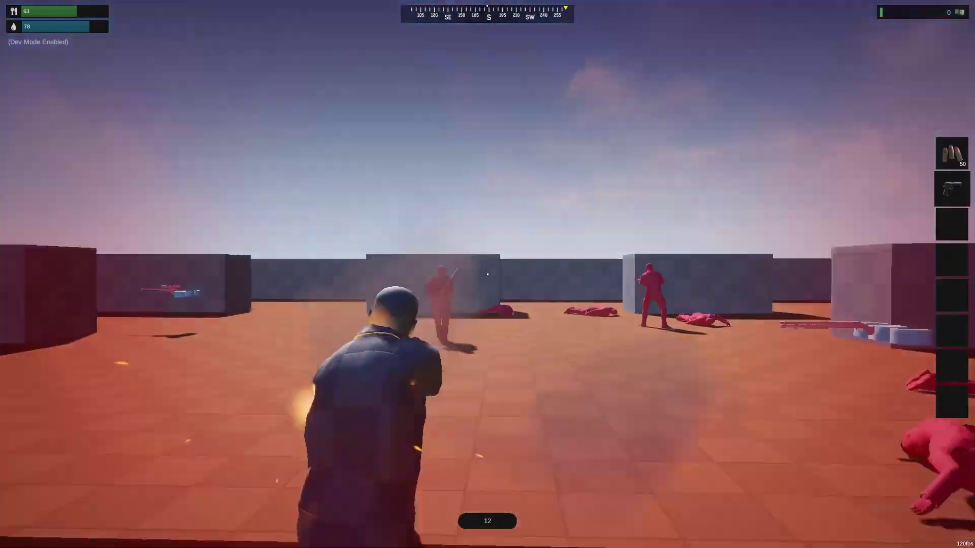
Step: Back away from the arena while firing the pistol at the approaching red enemies
key("s")
left_click(488, 274)
left_click(487, 275)
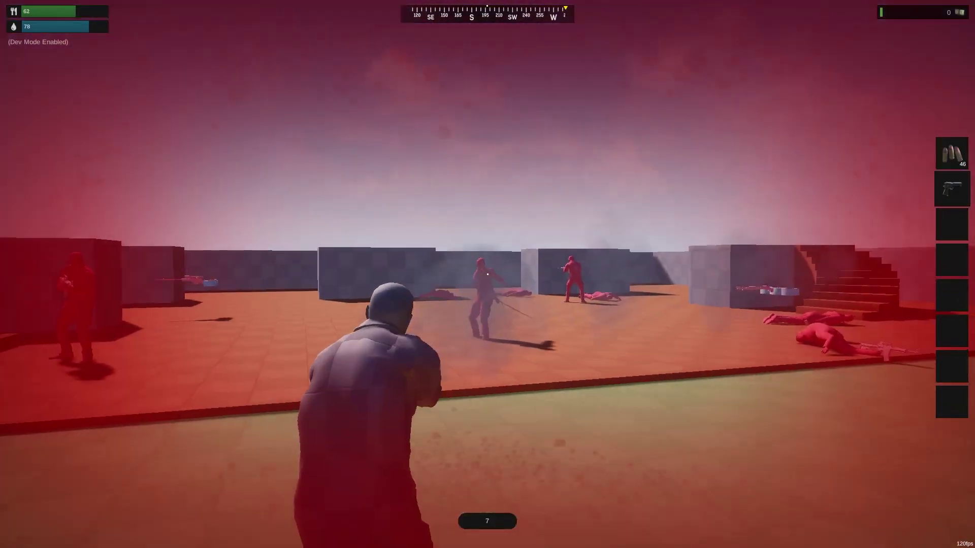
left_click(487, 275)
left_click(488, 274)
left_click(488, 275)
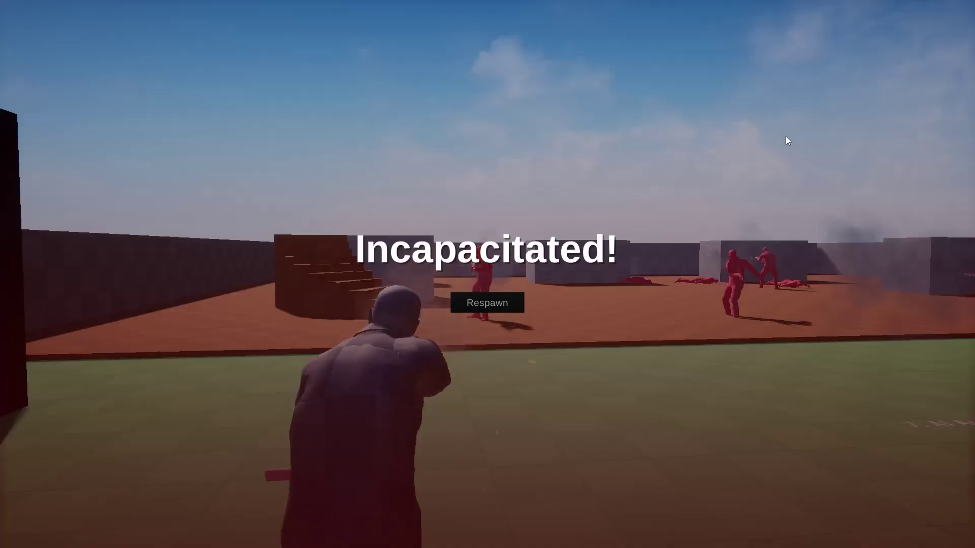
Step: Respawn the player and walk to the dropped rocket launcher beside the fallen body
left_click(487, 302)
key("w")
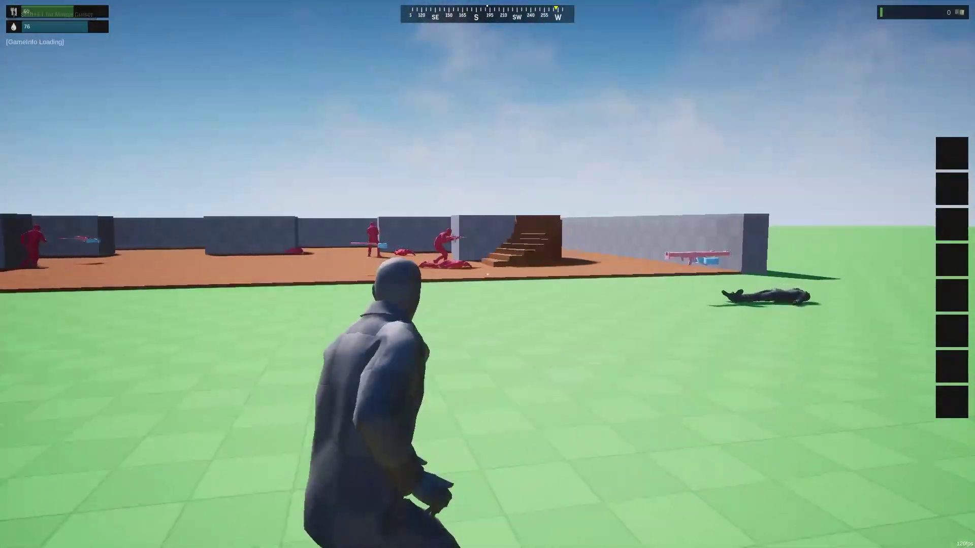
key("w")
key("d")
key("w")
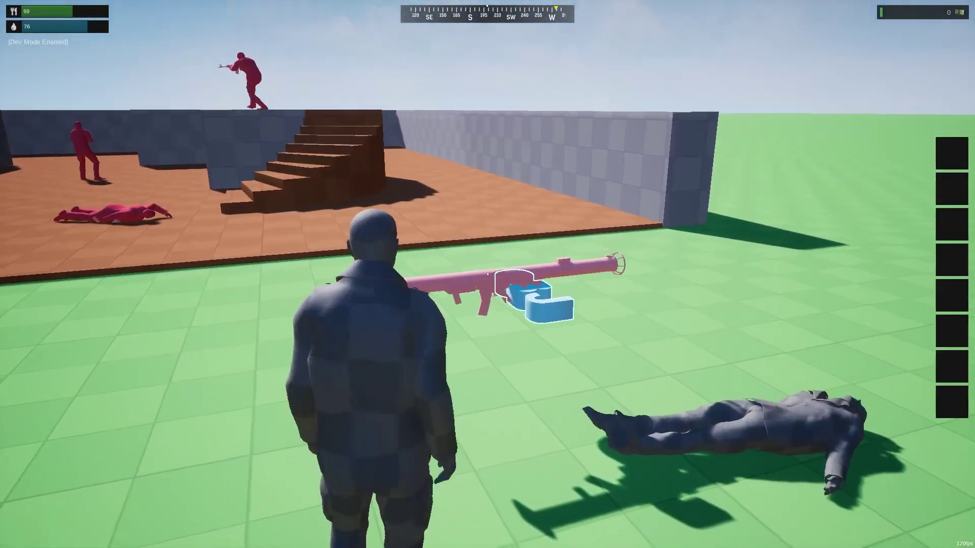
Step: Pick up the rocket launcher and its ammo from the grass and equip the RPG-78
key("e")
key("e")
key("e")
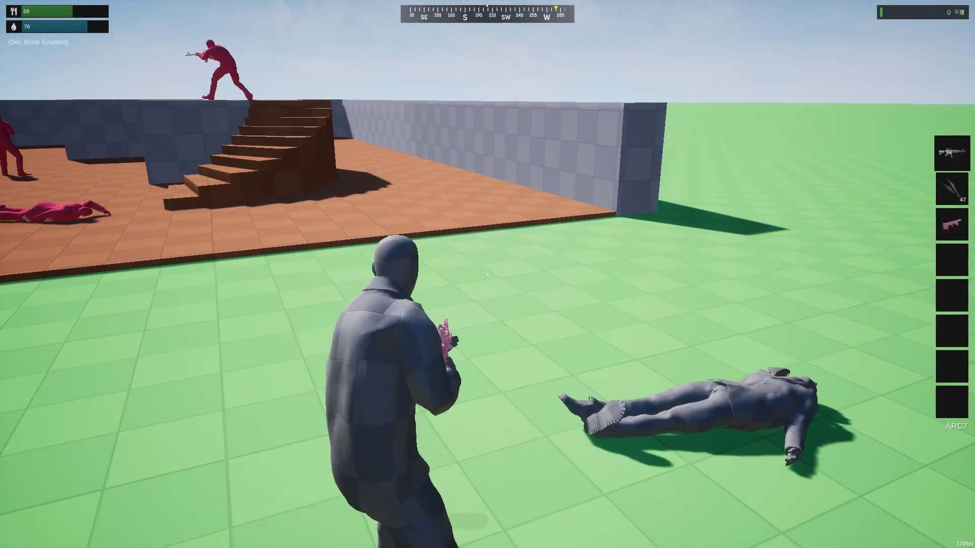
key("s")
key("1")
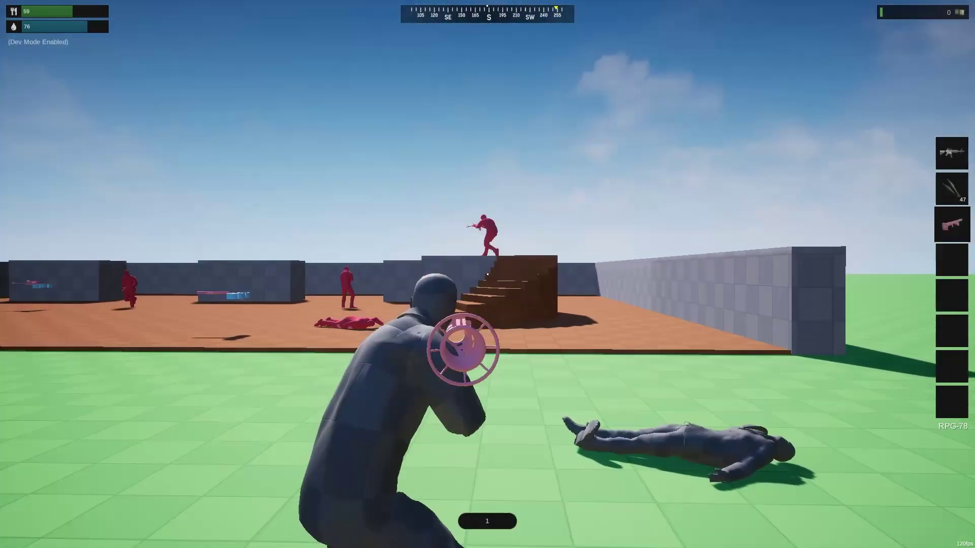
Step: Fire RPG-78 rockets at the red enemies while moving through the arena
key("w")
left_click(488, 275)
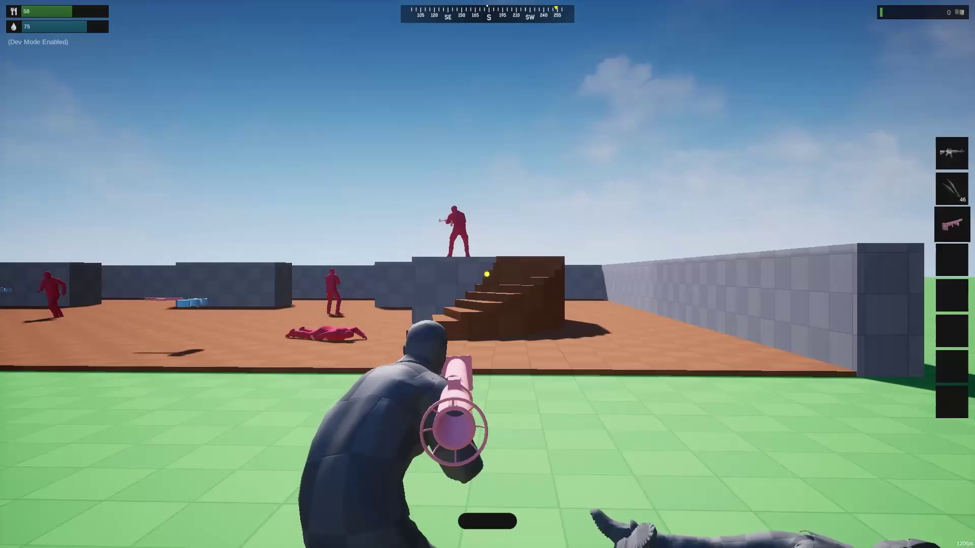
key("w")
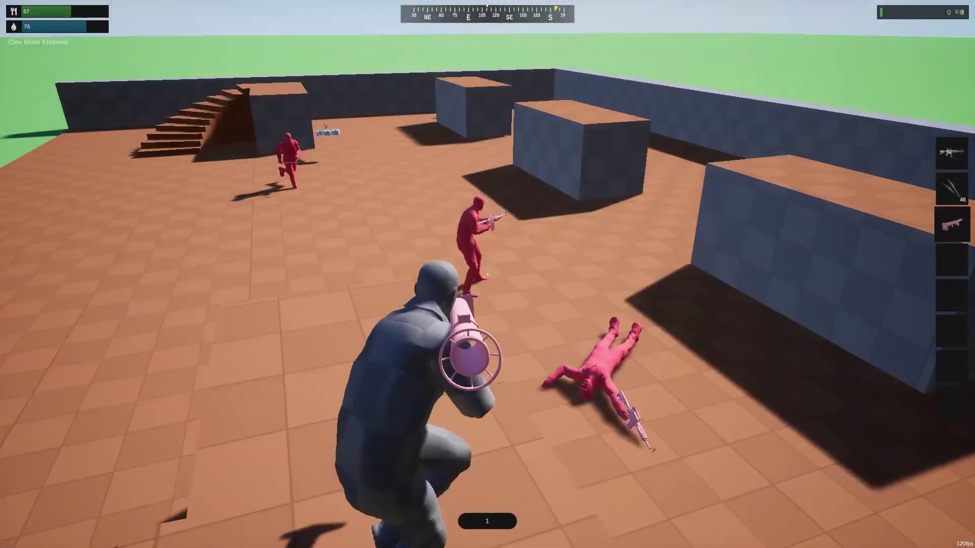
left_click(488, 274)
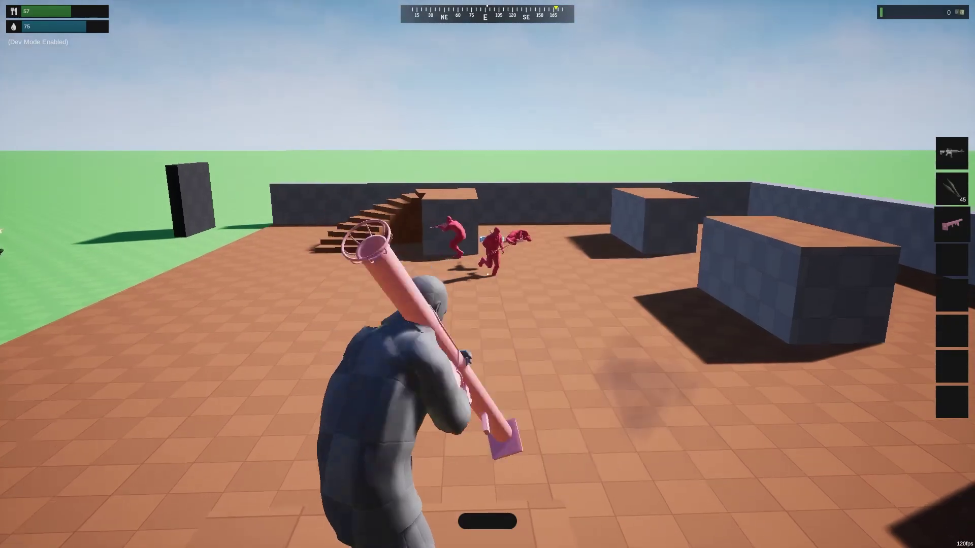
left_click(487, 274)
key("s")
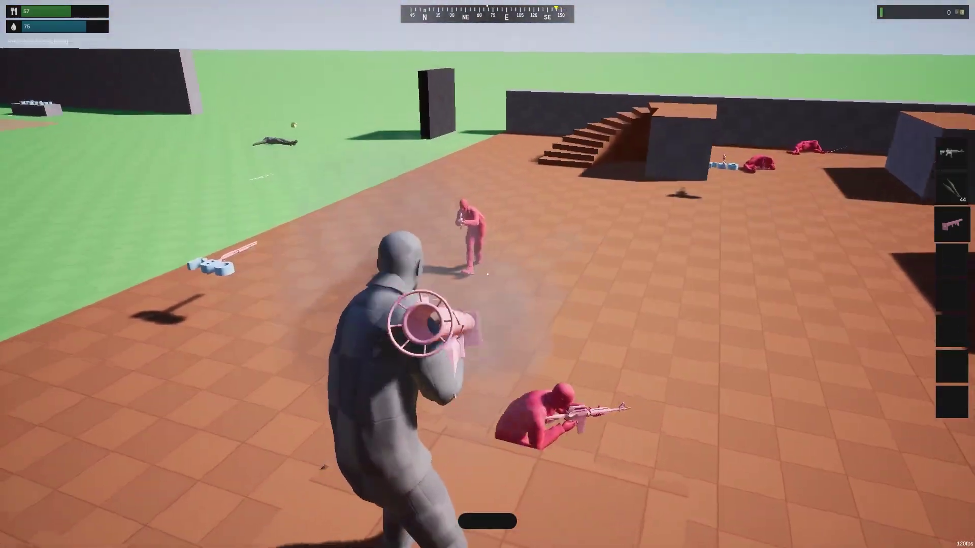
left_click(488, 274)
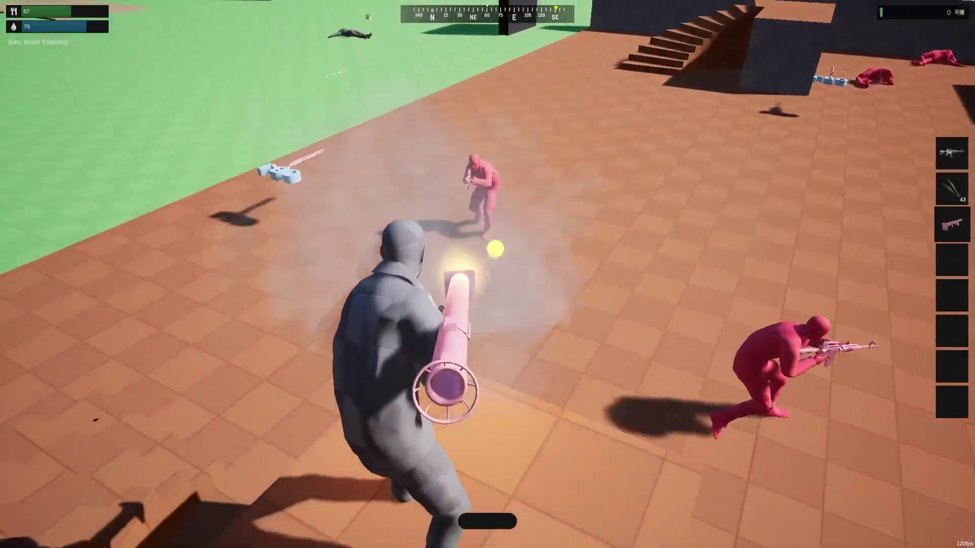
key("w")
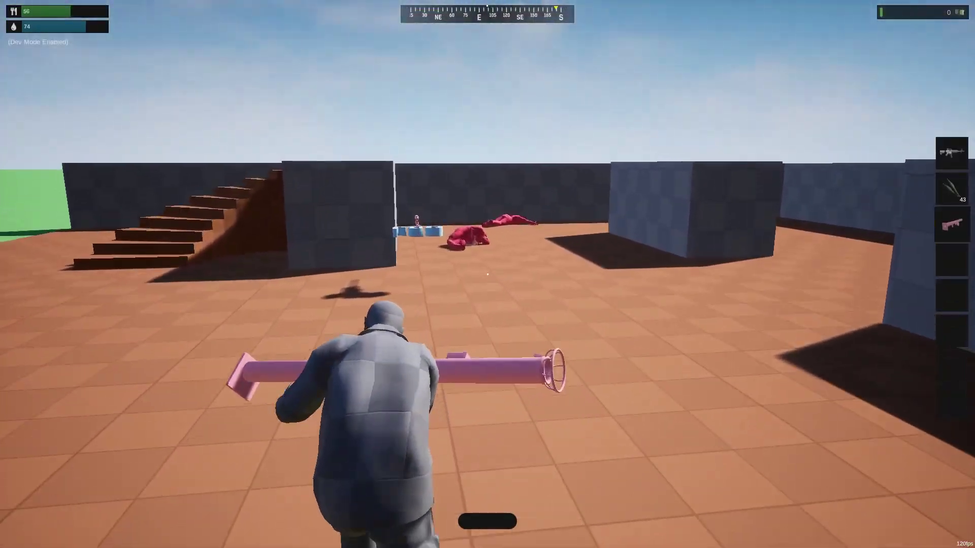
Step: Collect the sniper rifle and heavy ammo beside the staircase block, equip the rifle and fire at the enemies
key("s")
key("4")
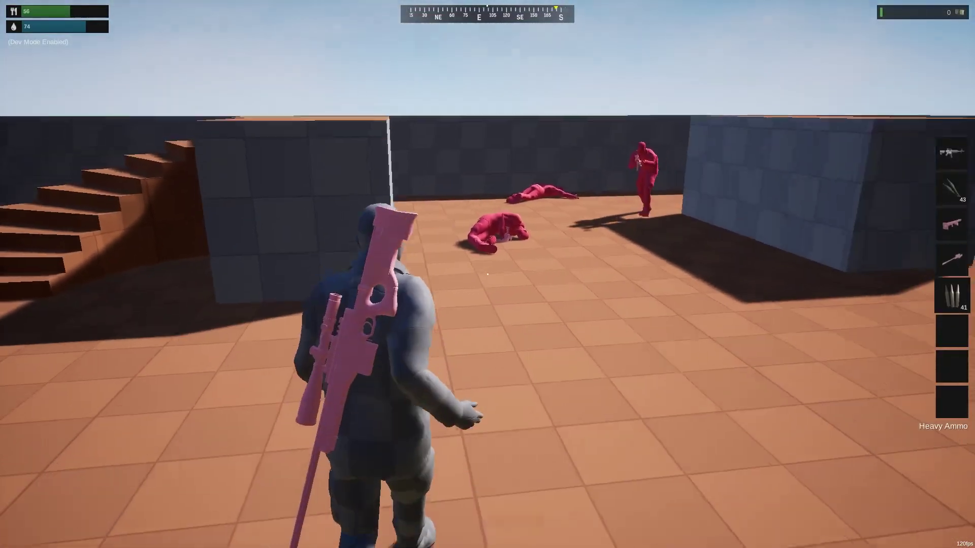
left_click(488, 274)
left_click(488, 275)
key("w")
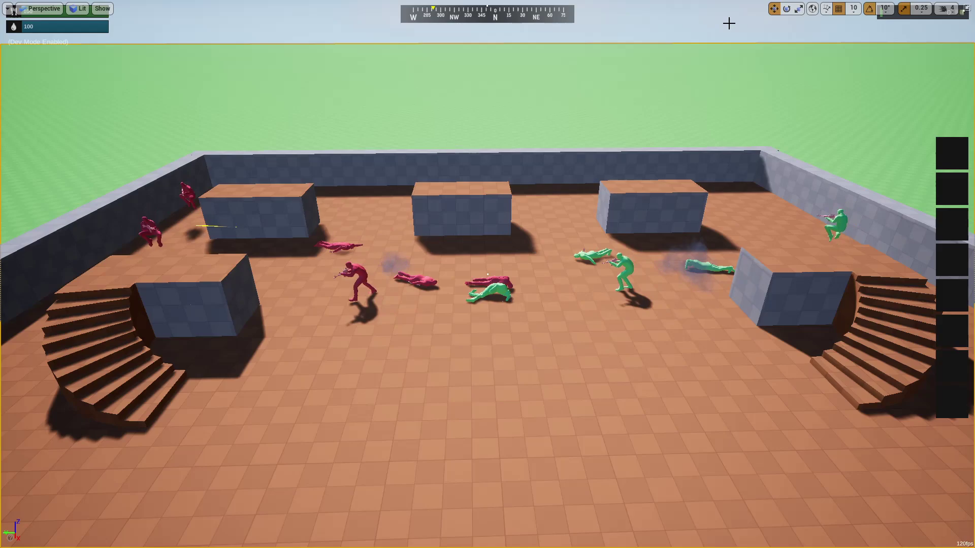
Step: Strike the red enemy beside the white block with the sword
key("F8")
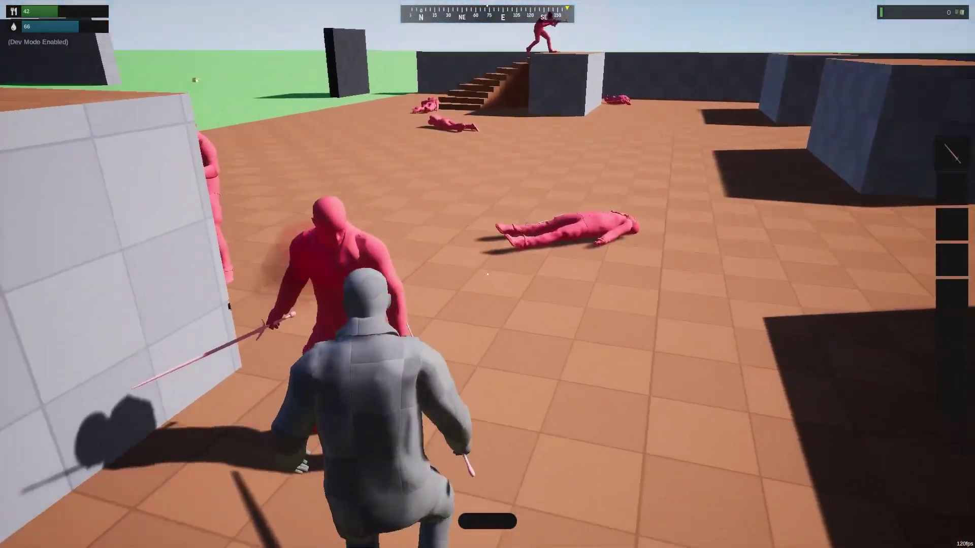
left_click(488, 275)
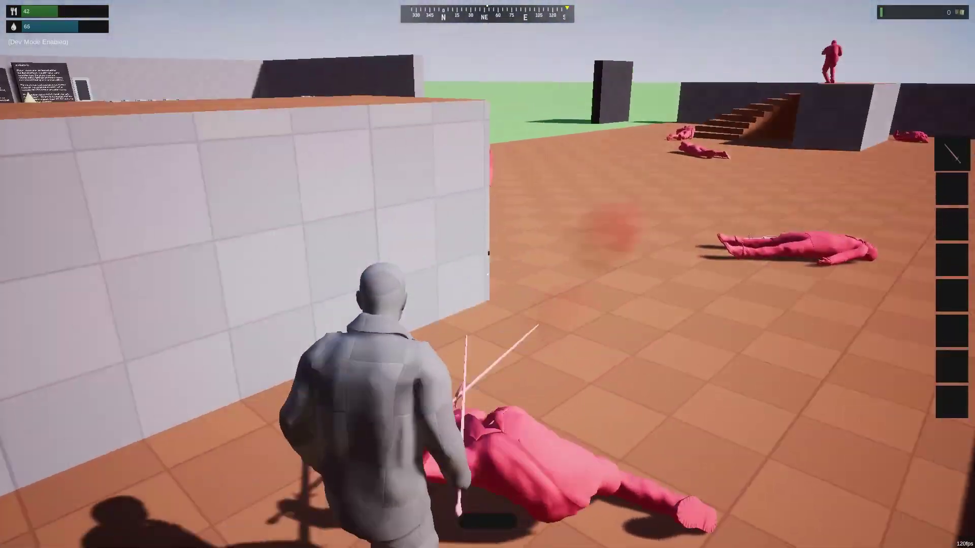
key("w")
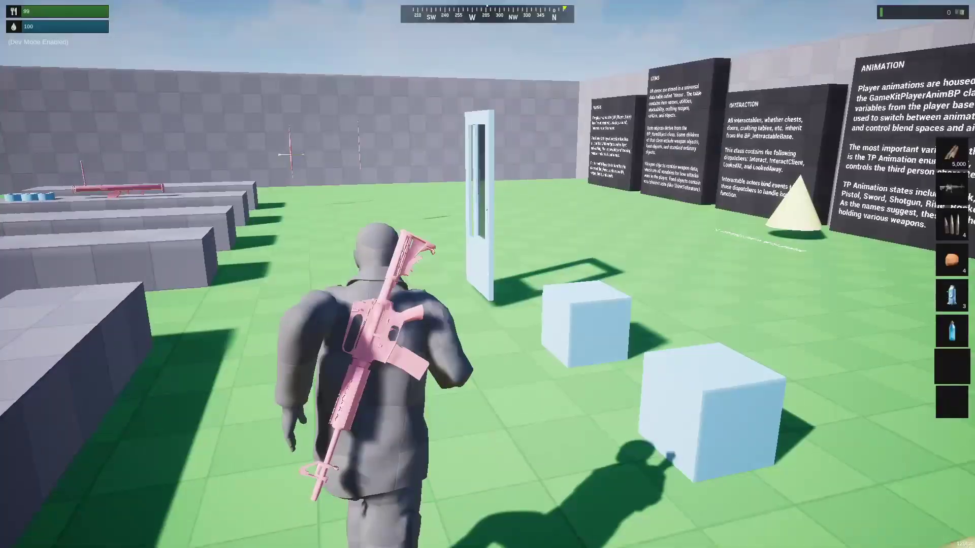
Step: Open the yellow sphere container, store the cash, stone, coal and metal in it, and close it
key("w")
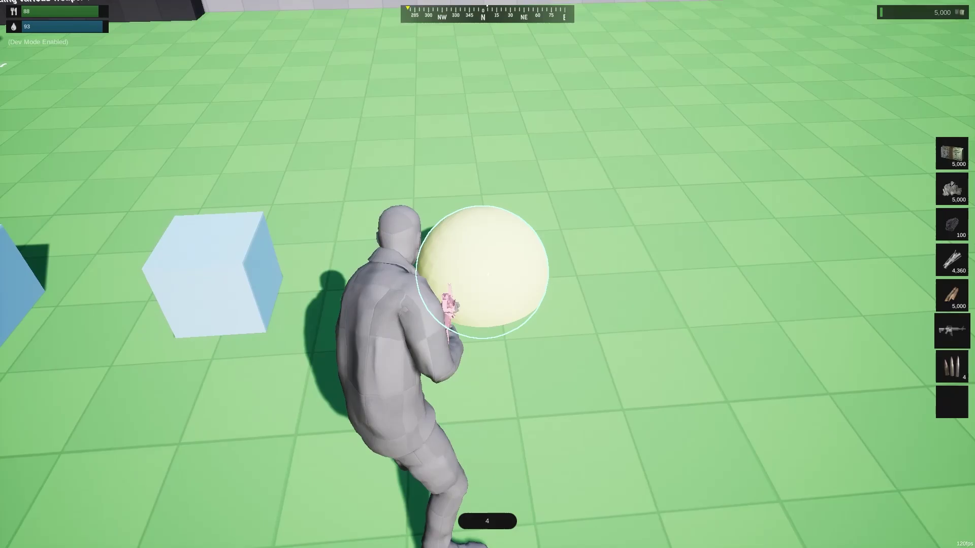
key("e")
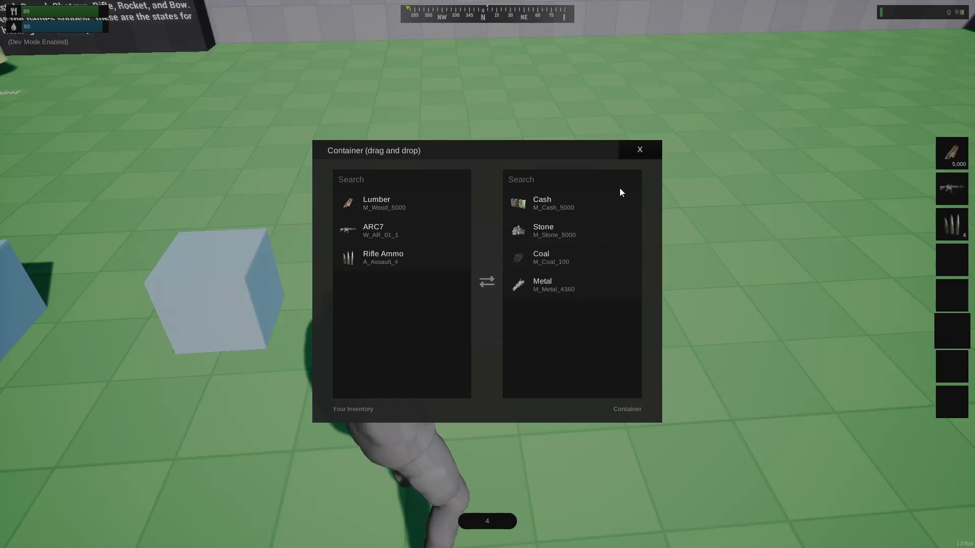
left_click(647, 152)
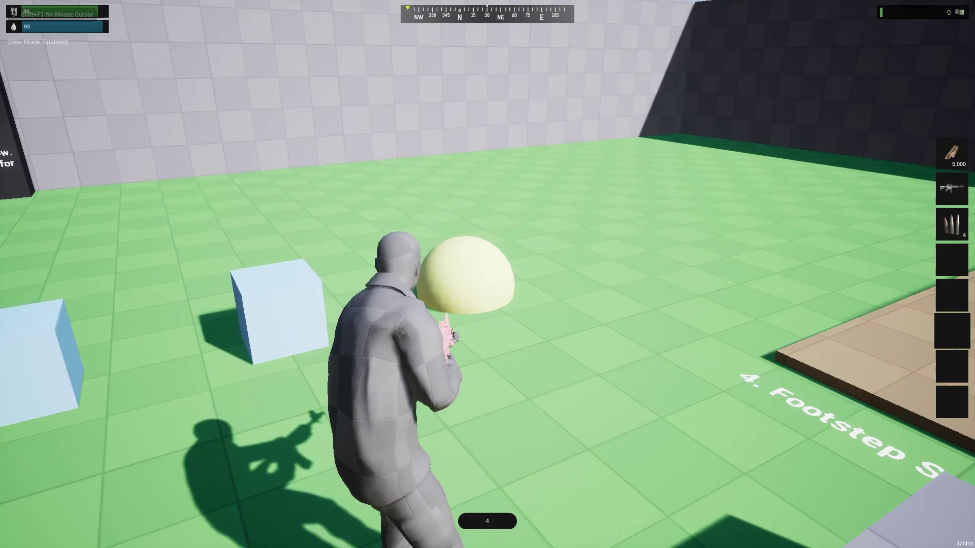
key("a")
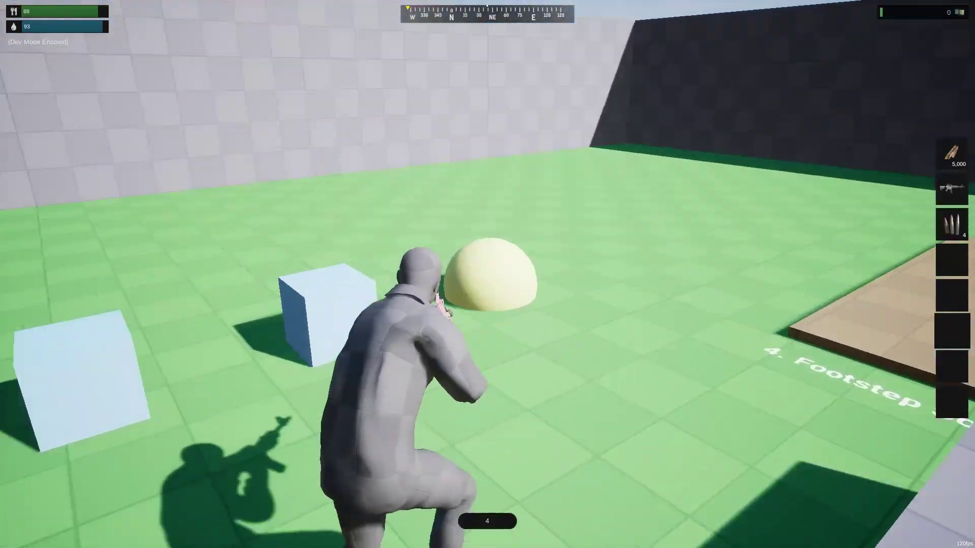
key("c")
key("w")
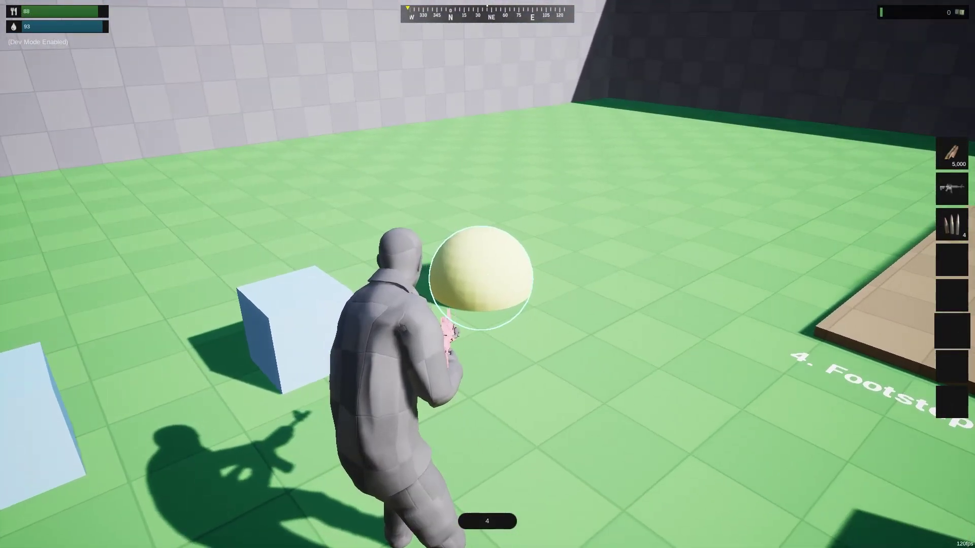
key("w")
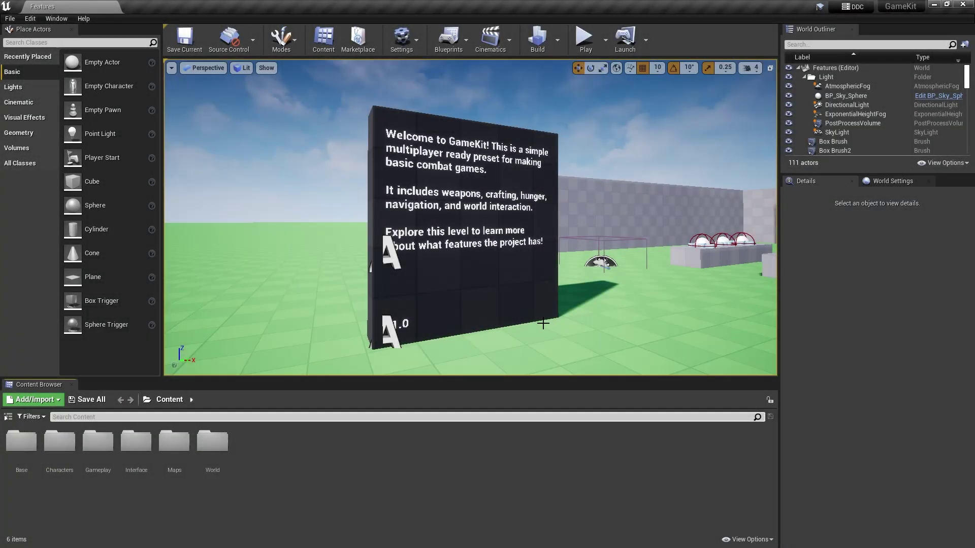
Step: Switch the level viewport to full screen and start playing the Features level
key("e")
right_click_drag(507, 277, 508, 278)
key("F11")
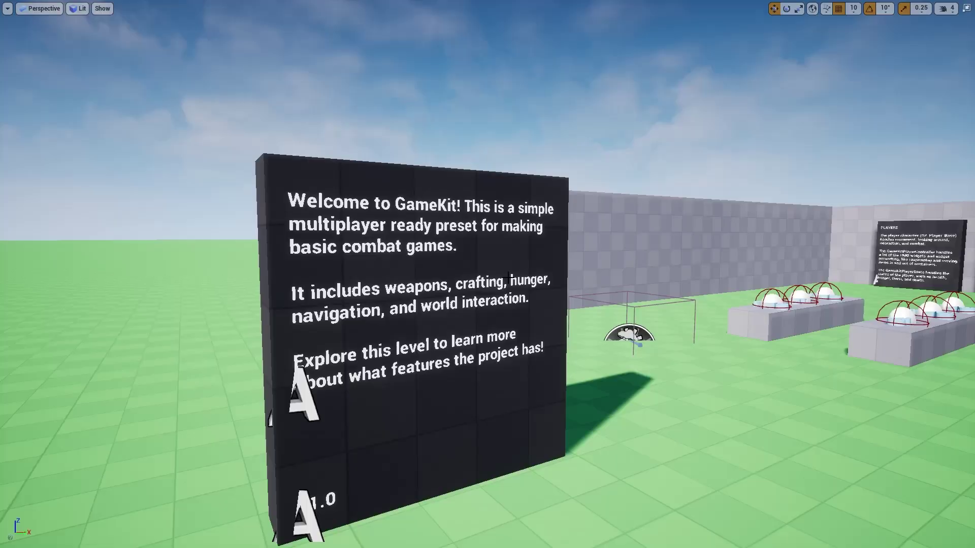
key("alt+p")
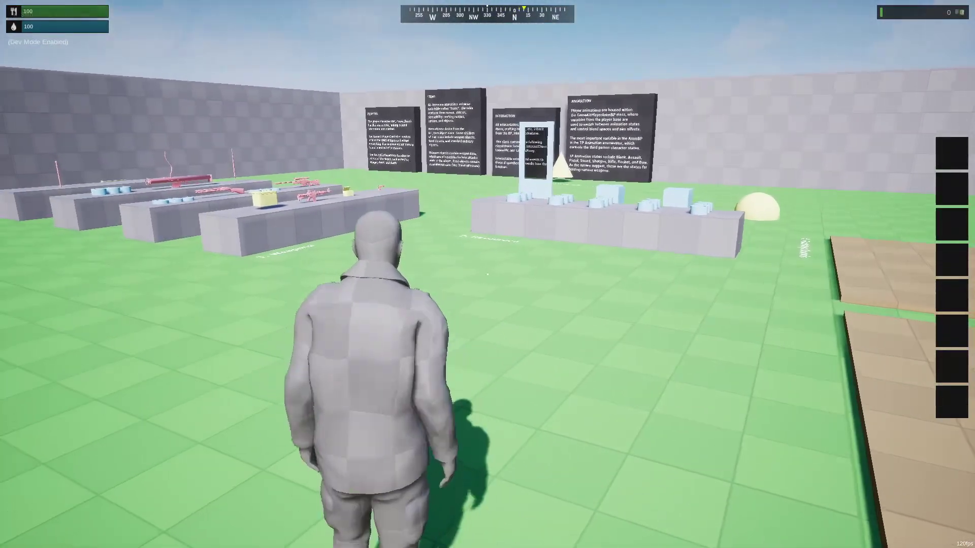
Step: Walk to the weapons display and pick up the ARC7 rifle and the rifle ammo from the front table
key("d")
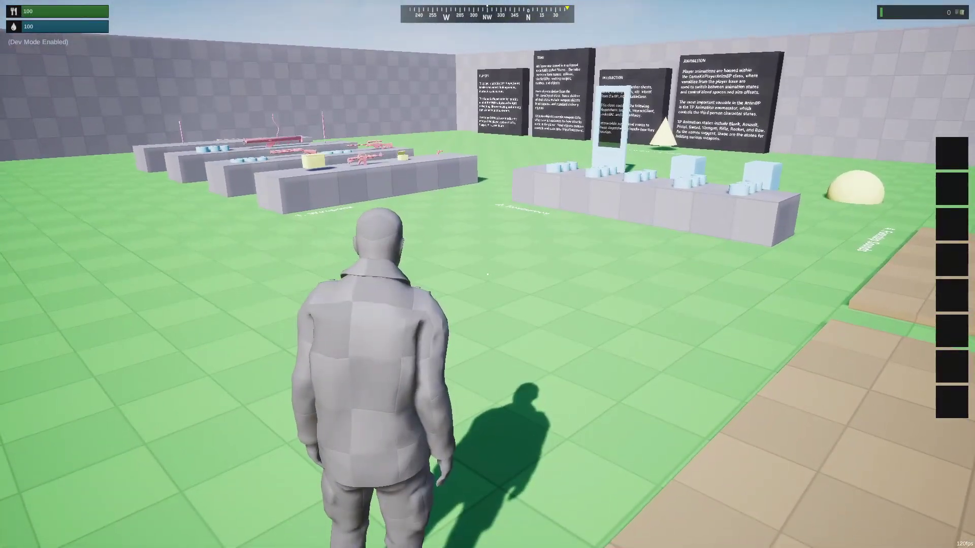
key("w")
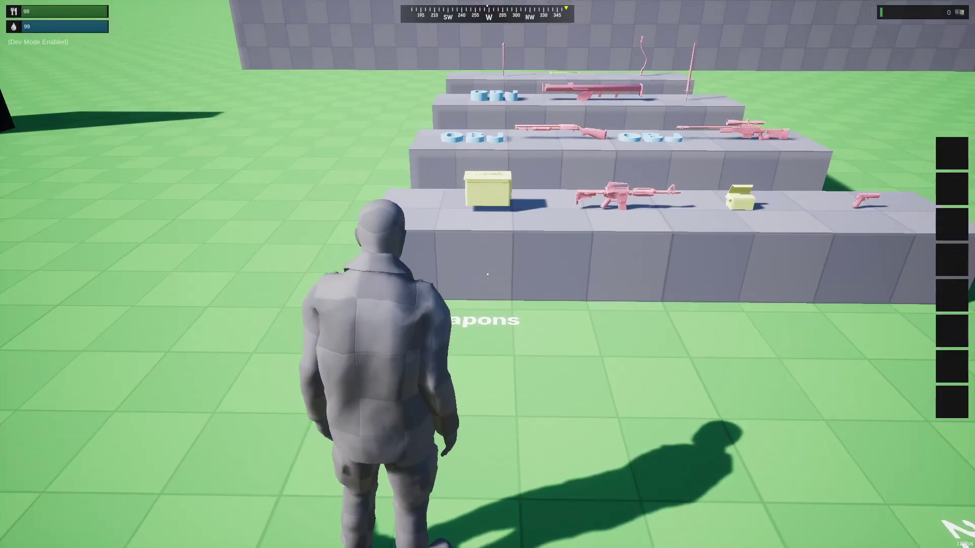
key("w")
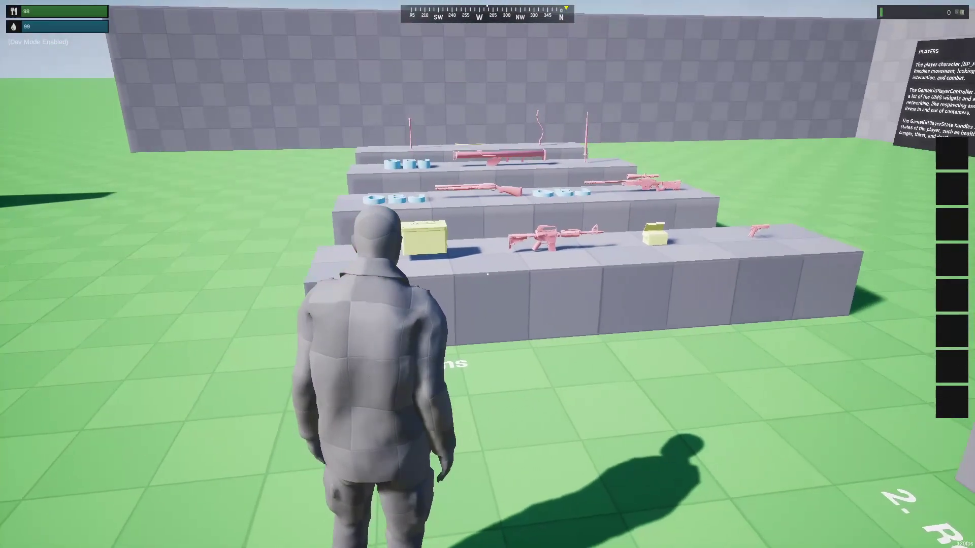
key("e")
key("e")
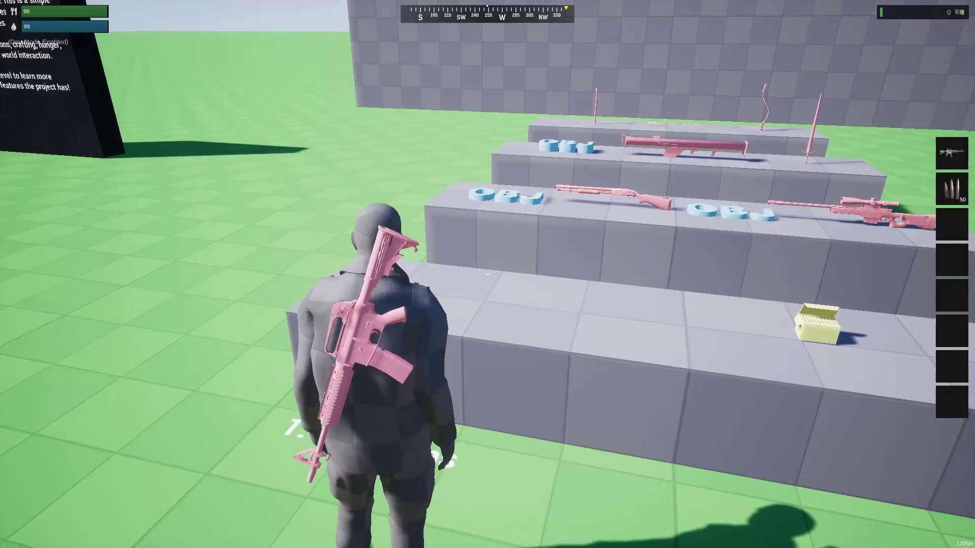
Step: Equip the ARC7, reload it and fire test shots toward the arena and welcome sign
key("1")
key("a")
key("r")
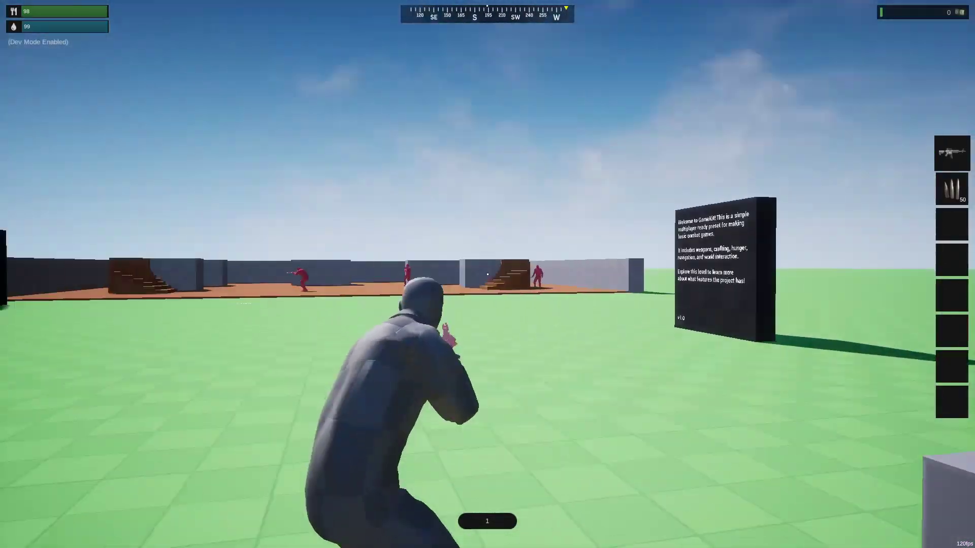
left_click(487, 274)
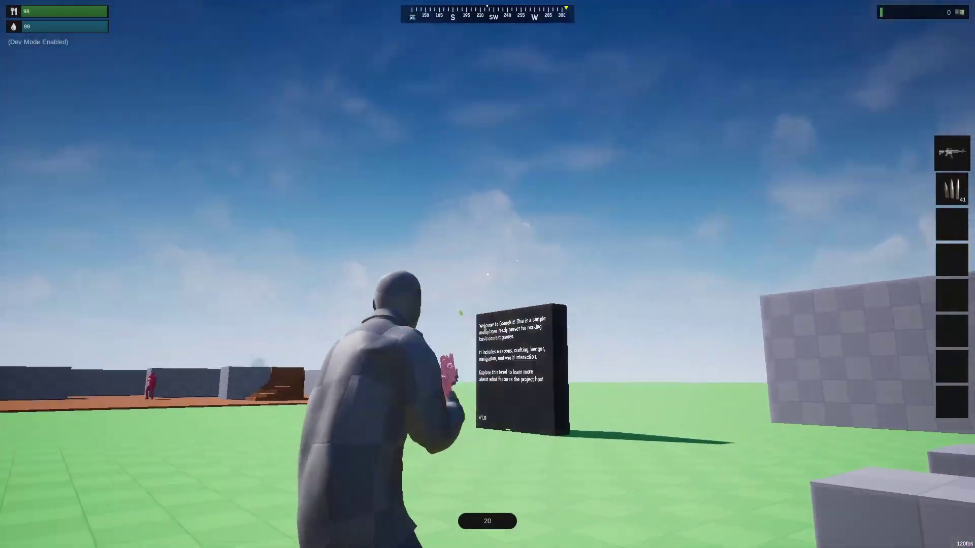
left_click(488, 274)
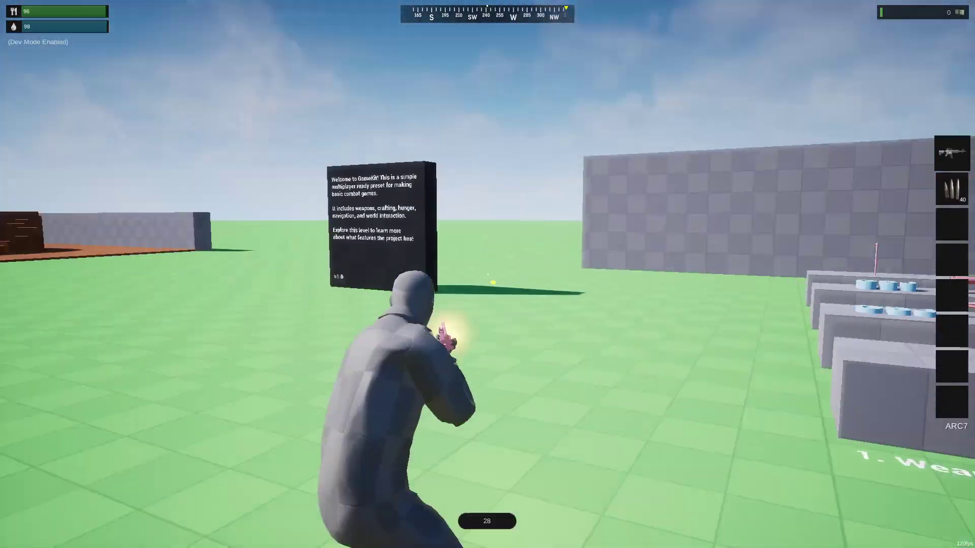
Step: Fire more ARC7 rounds past the welcome sign, and drop the rifle and its ammo near the weapons display
left_click(487, 274)
key("w")
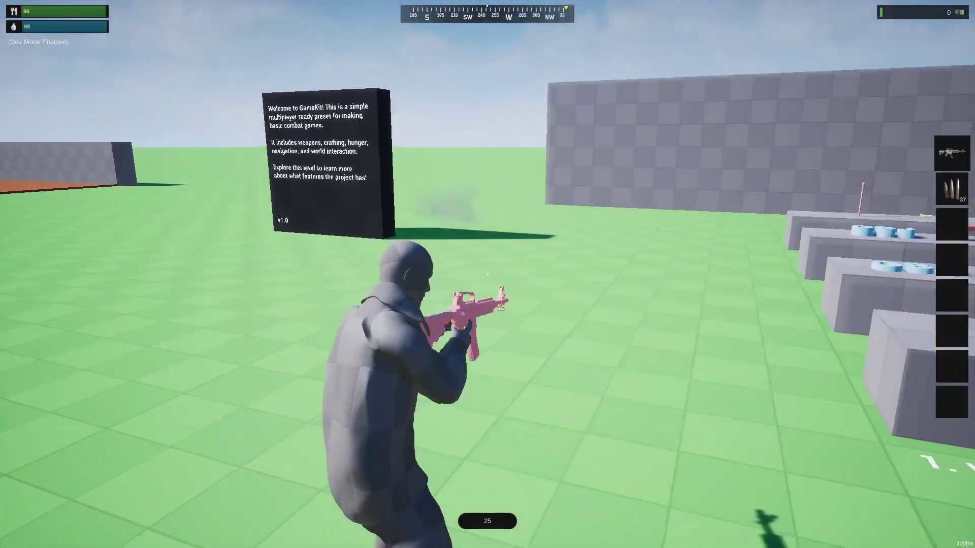
key("g")
key("g")
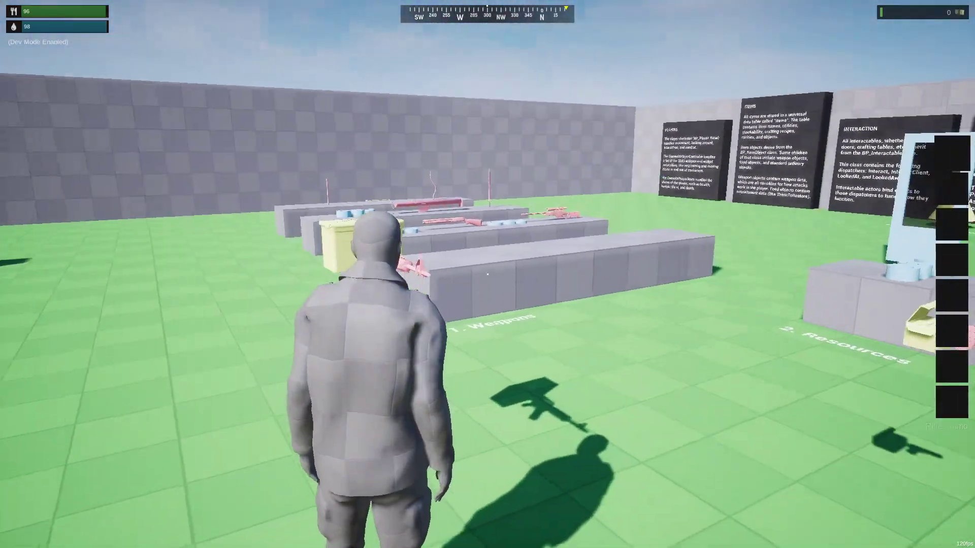
Step: Walk in between the weapons tables and pick up the shotgun and its shells
key("w")
key("a")
key("s")
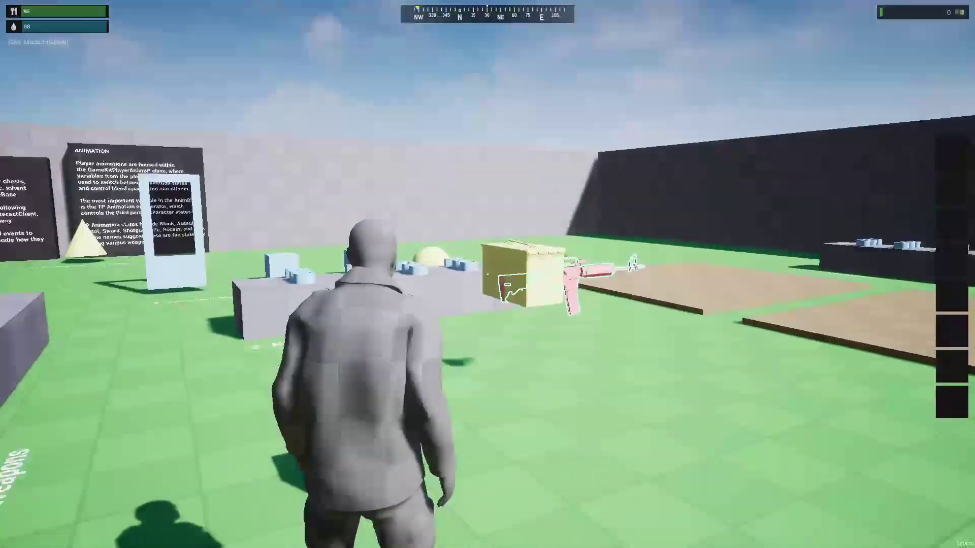
key("w")
key("e")
key("e")
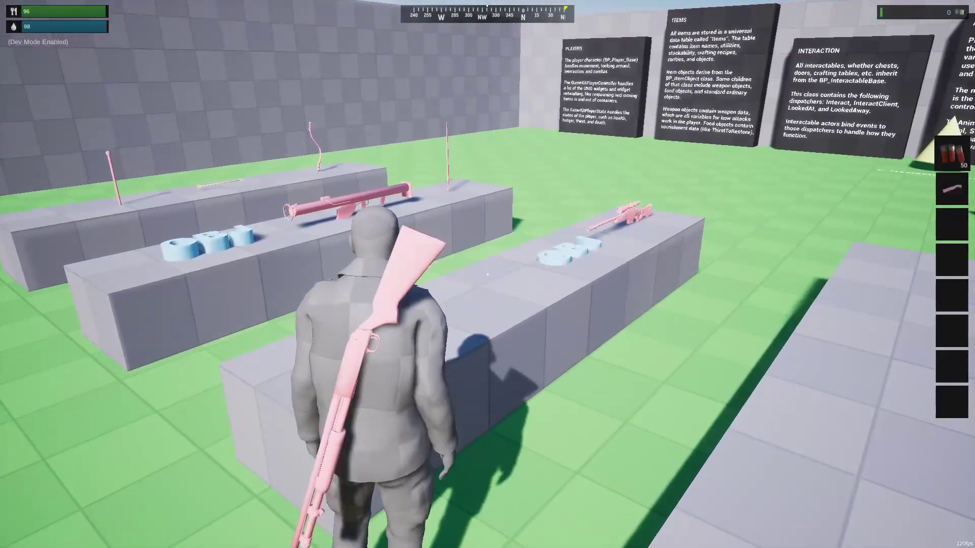
Step: Fire several shotgun test shots into the open space between the welcome sign and the wall
key("w")
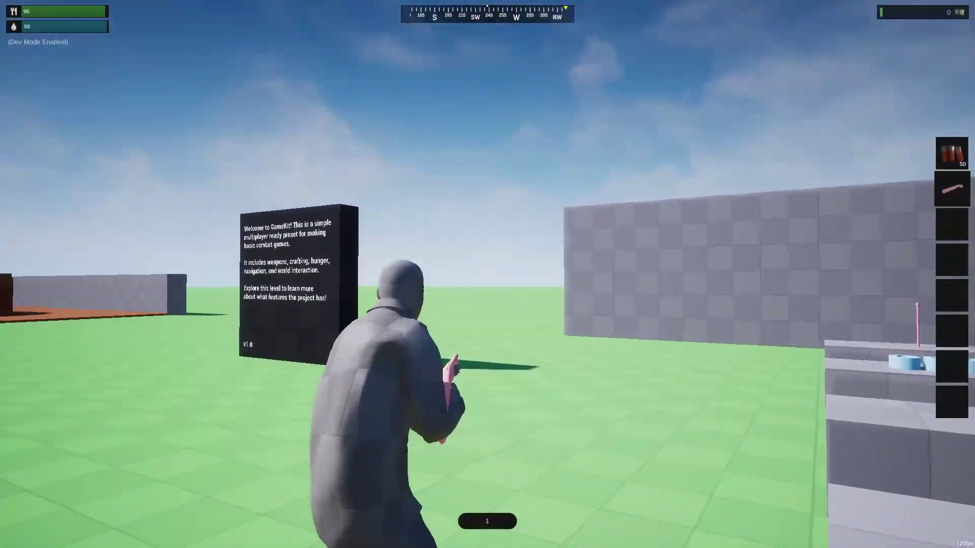
left_click(487, 274)
left_click(488, 274)
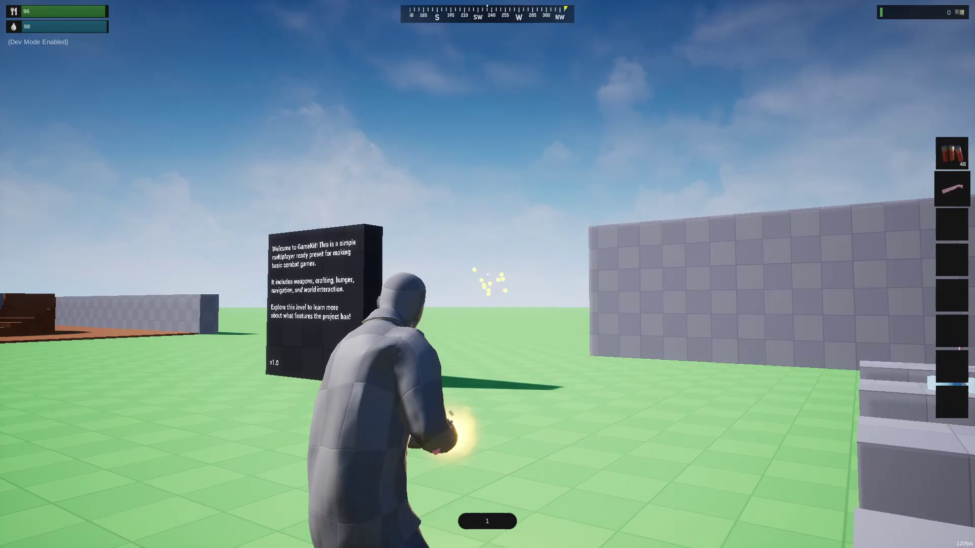
left_click(487, 274)
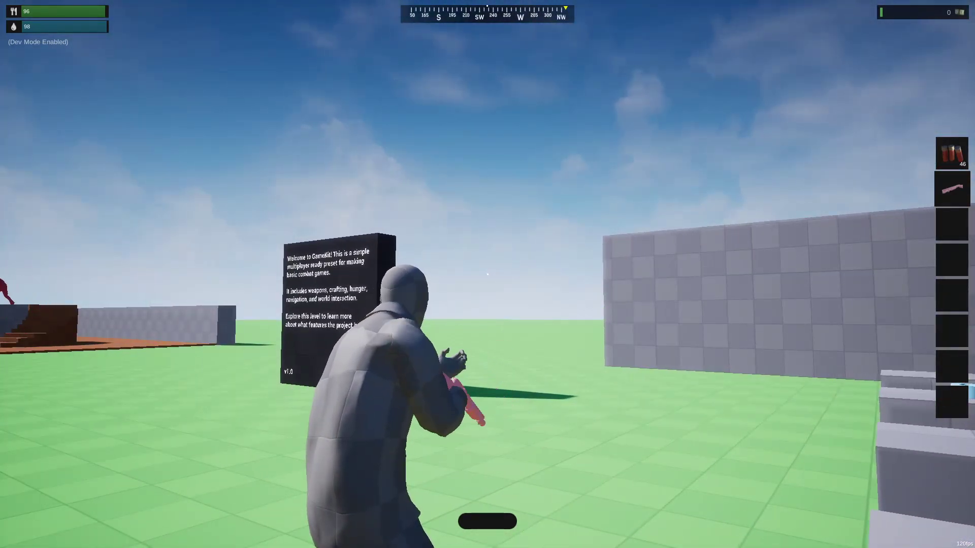
left_click(487, 274)
key("w")
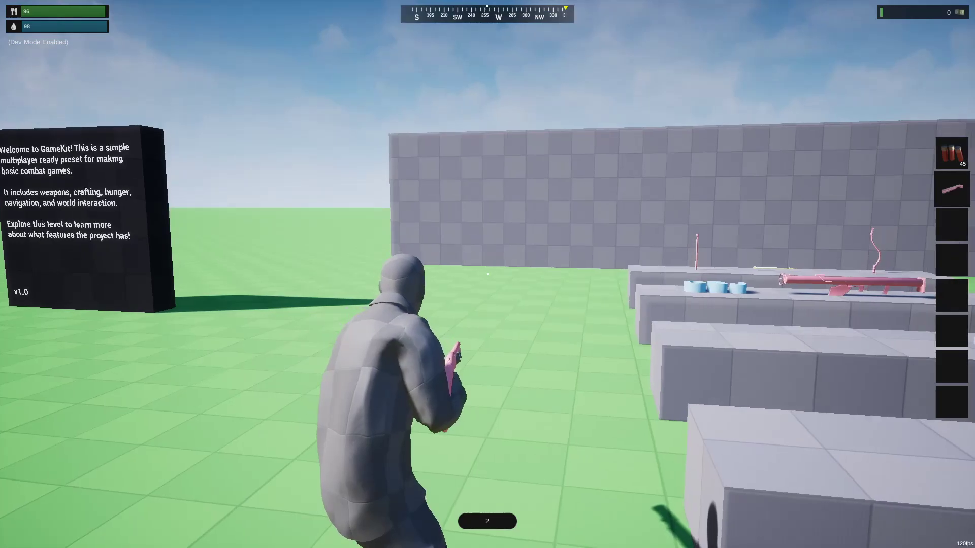
Step: Drop the shotgun and the remaining shells beside the front weapons table
key("g")
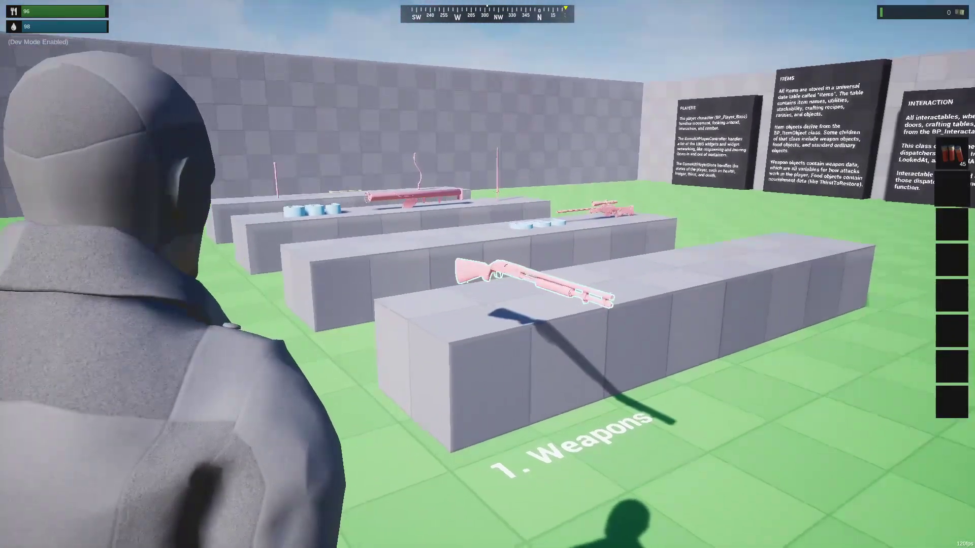
key("1")
key("g")
key("a")
key("s")
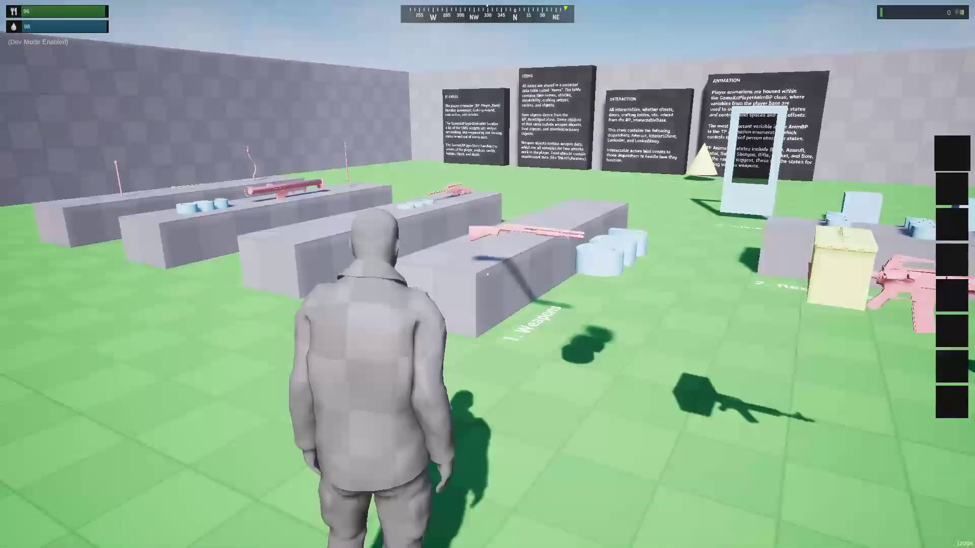
Step: Walk to the second weapons table and pick up the sniper rifle and the heavy ammo
key("a")
key("w")
key("w")
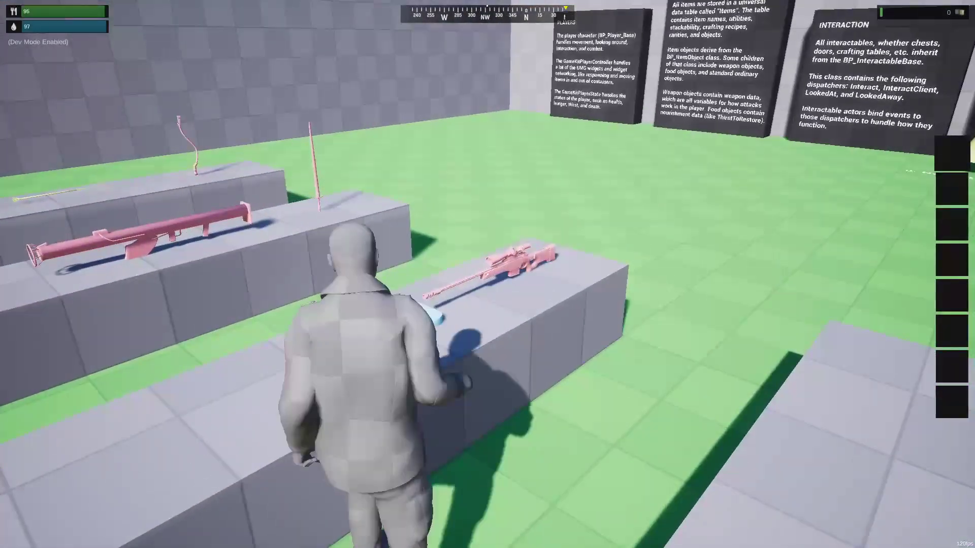
key("e")
key("e")
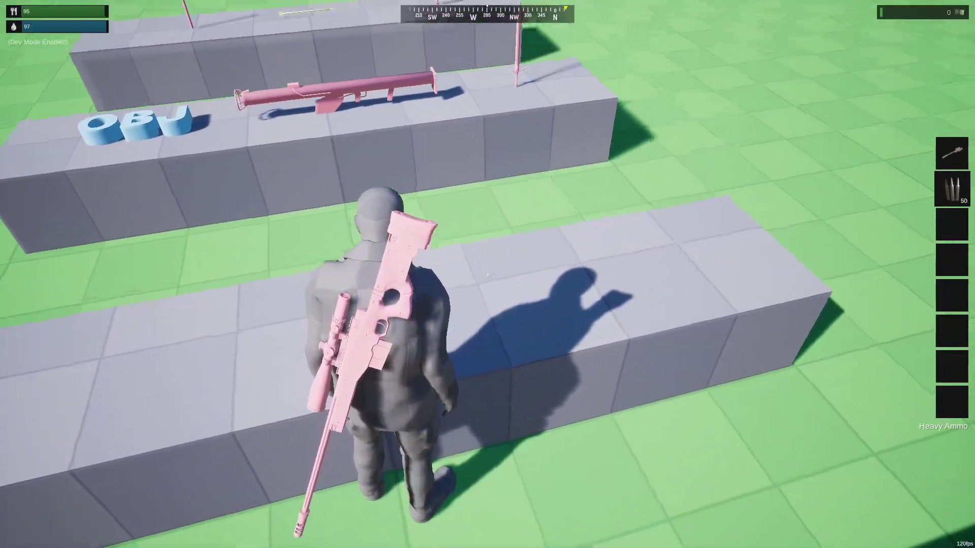
Step: Equip the sniper rifle, scope in on a red enemy in the arena and fire at it
key("1")
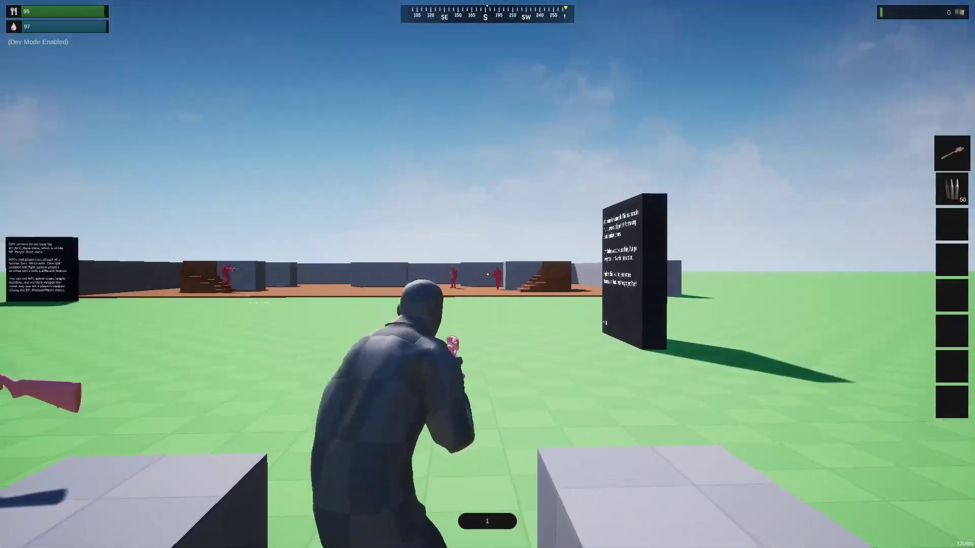
right_click(488, 274)
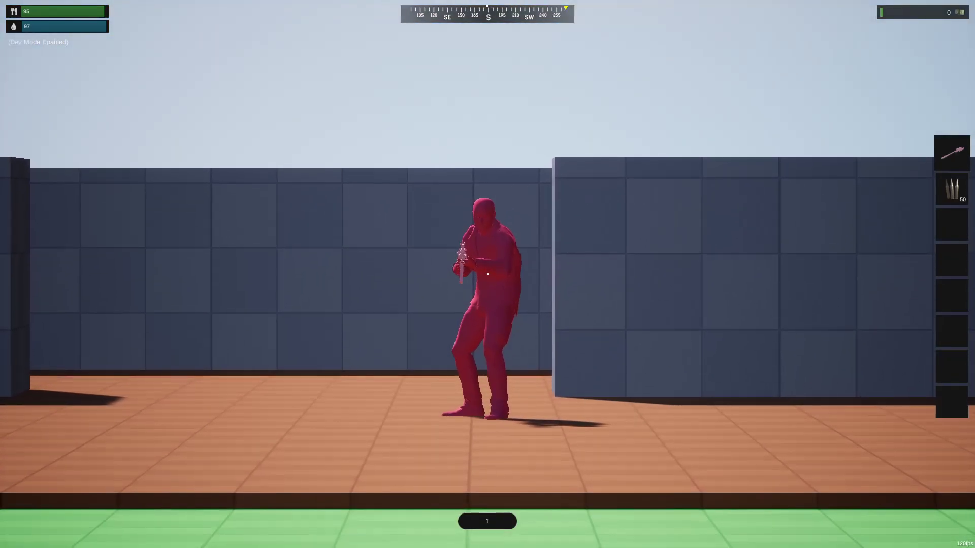
left_click(487, 275)
left_click(488, 274)
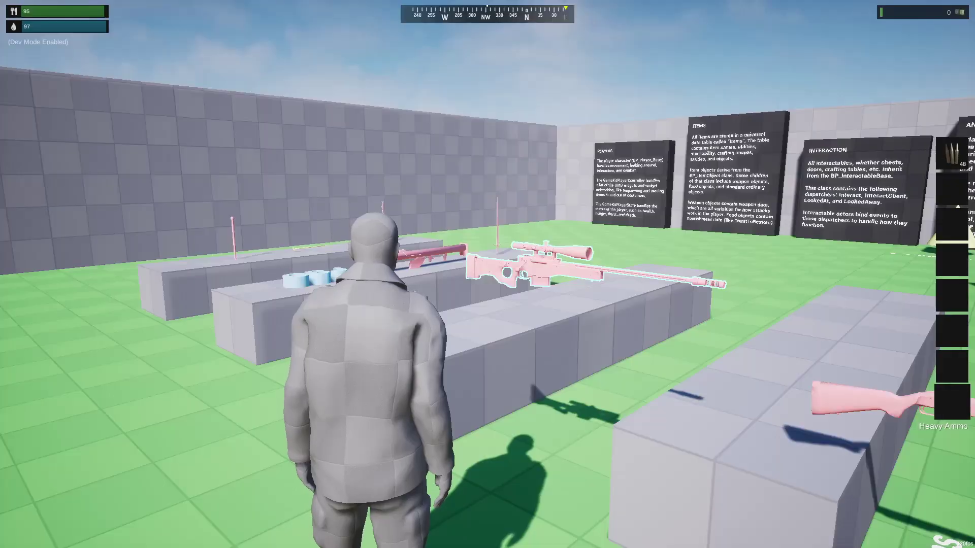
Step: Take the sword from the rocket launcher's table, equip it and swing it in the open area facing the information boards
key("w")
key("w")
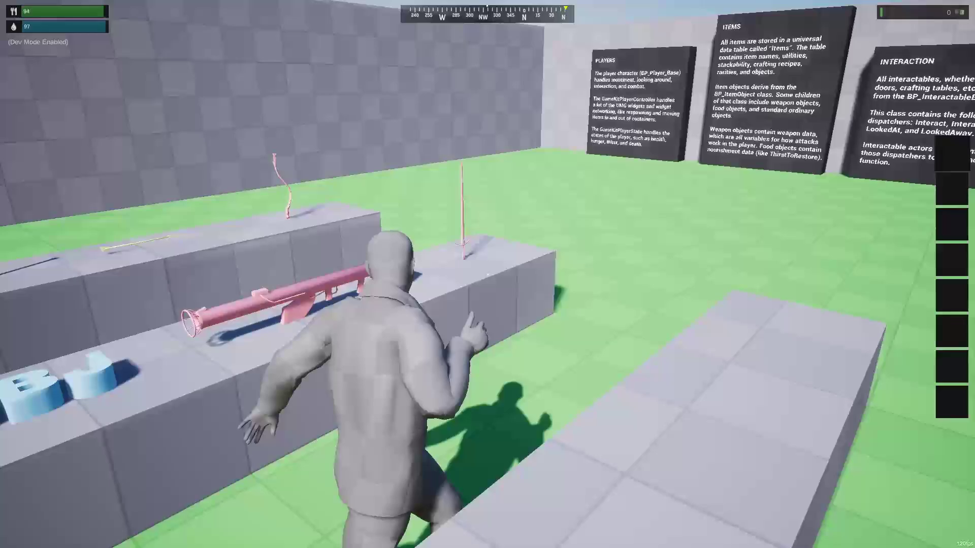
key("1")
key("w")
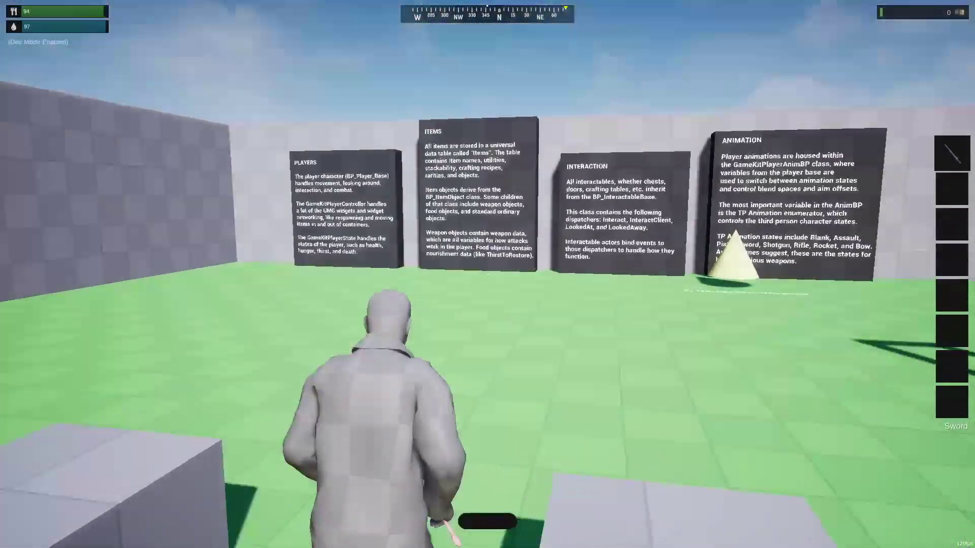
left_click(487, 275)
key("w")
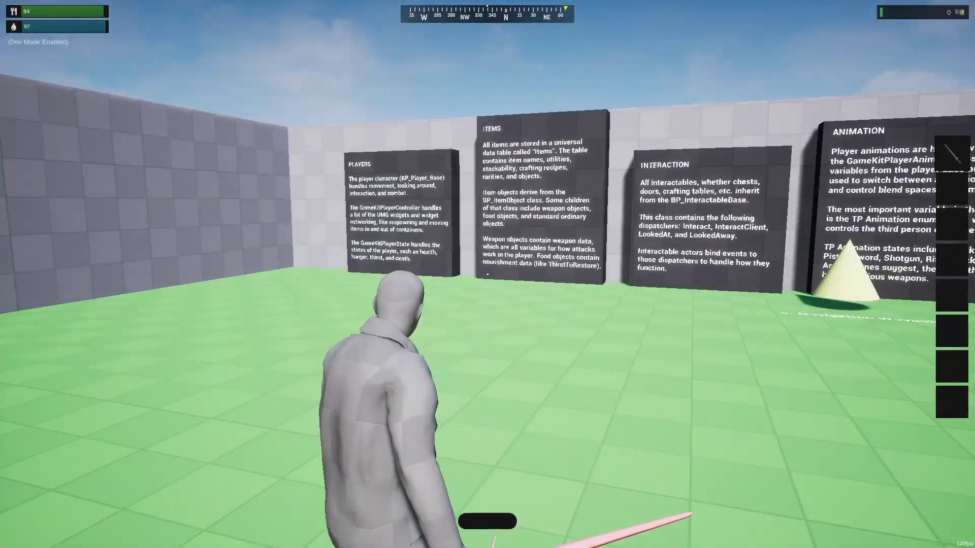
left_click(487, 274)
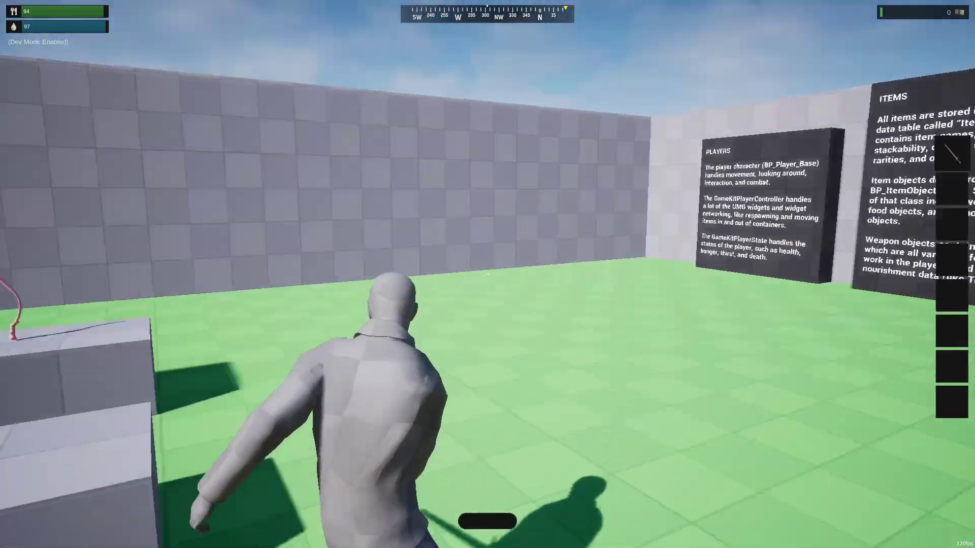
Step: Drop the sword on the grass and pick up the bow from the last weapons table
key("g")
key("w")
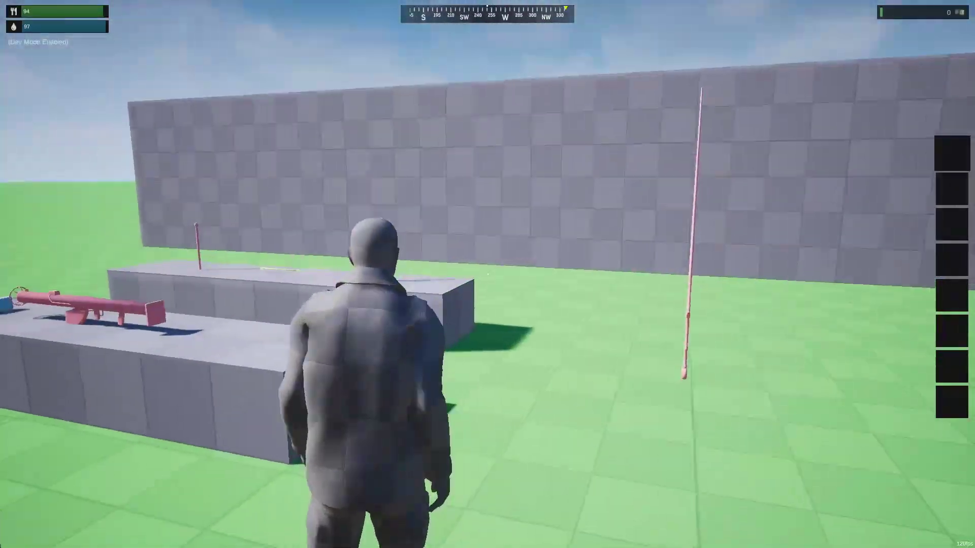
key("w")
key("e")
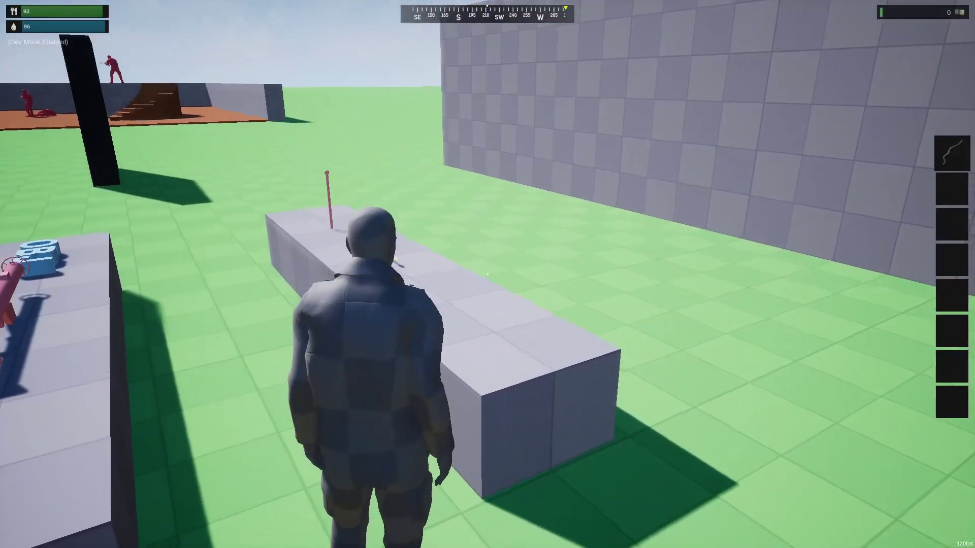
Step: Equip the bow, aim it toward the distant arena and shoot arrows at the enemies
key("1")
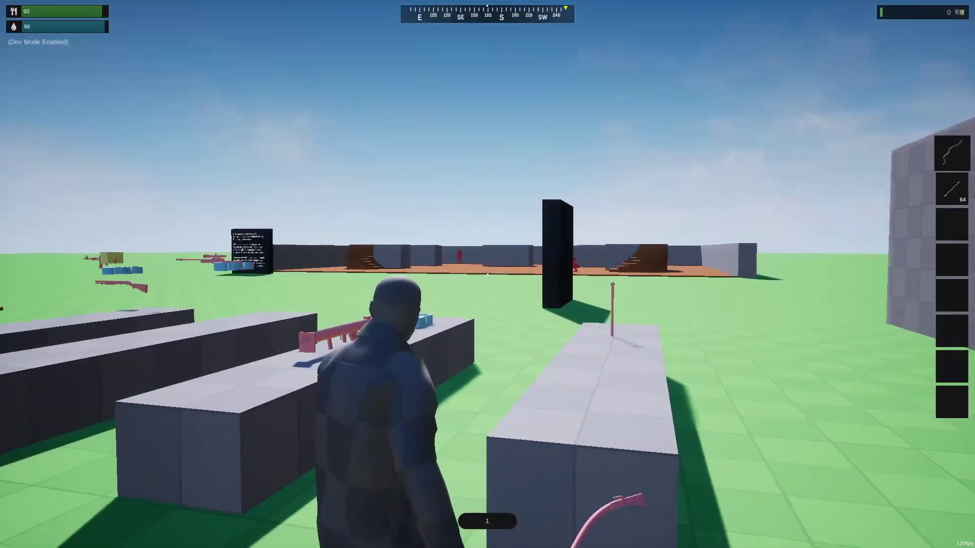
right_click(488, 274)
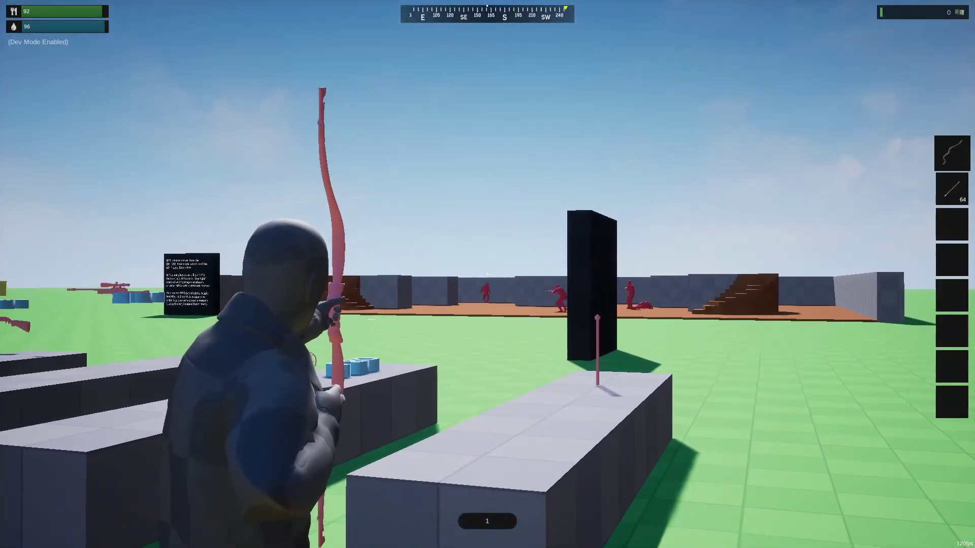
right_click_drag(488, 274, 488, 274)
left_click(487, 274)
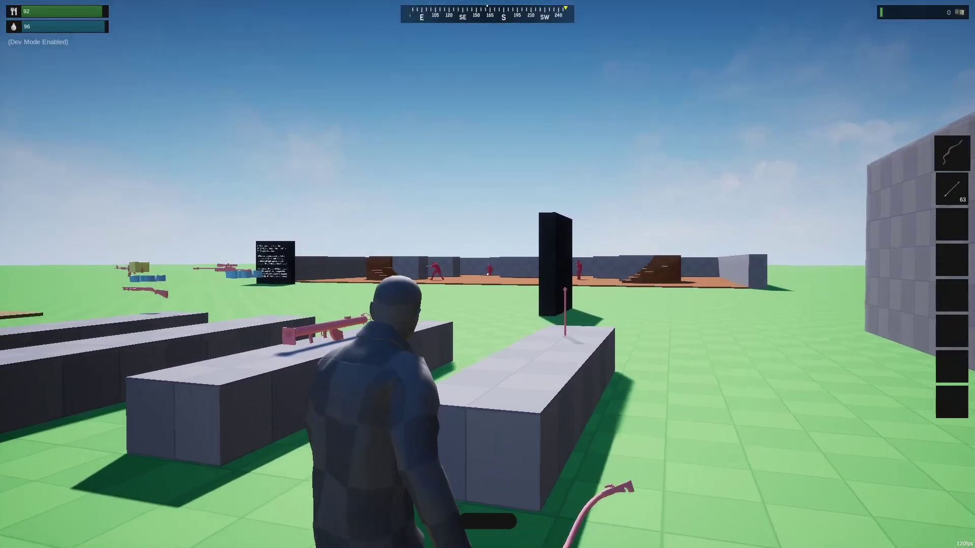
key("a")
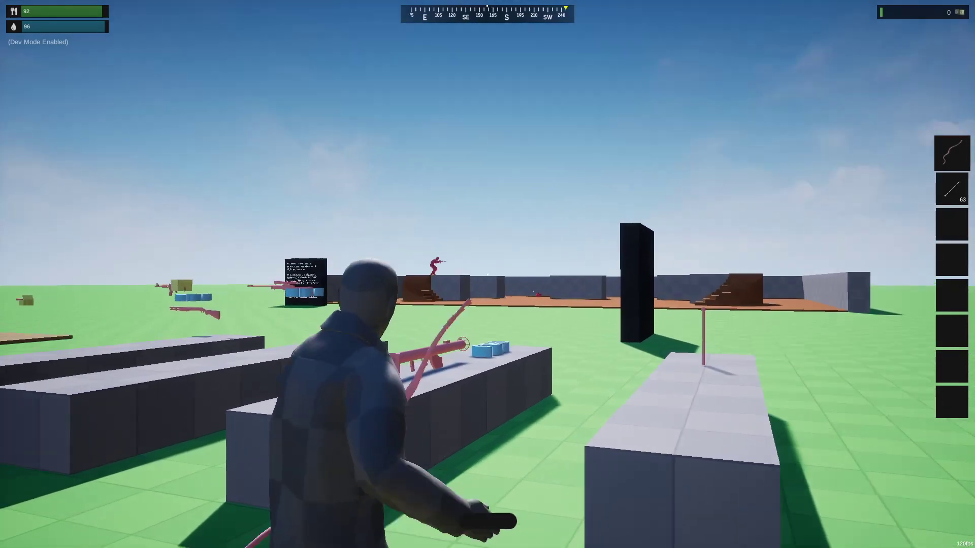
right_click_drag(488, 274, 488, 274)
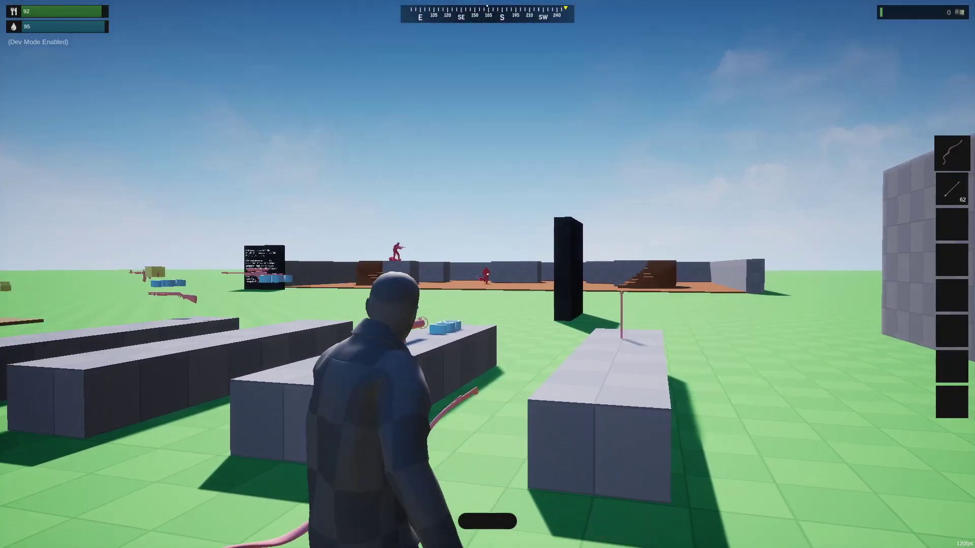
right_click_drag(487, 274, 488, 274)
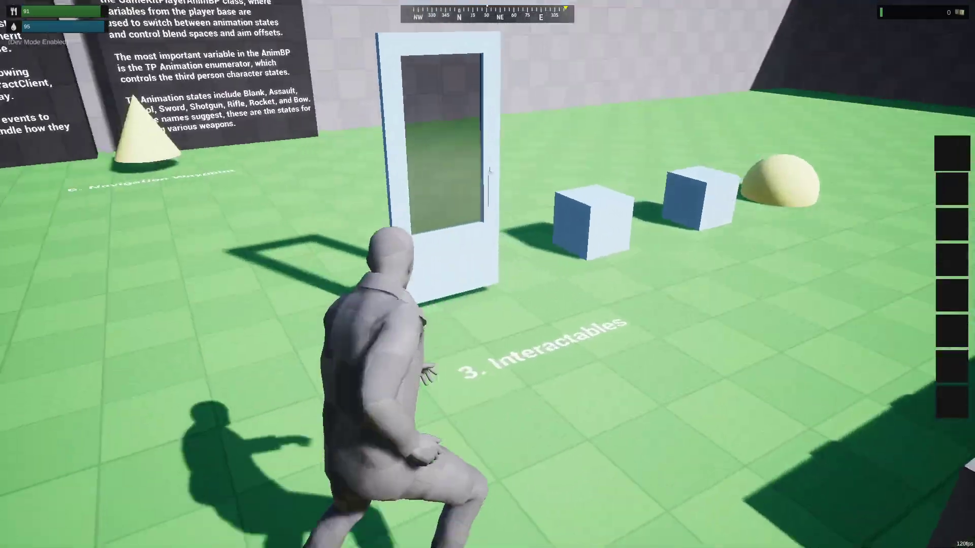
Step: Walk to the Resources table and collect the cash, wood, stone, coal and metal
key("w")
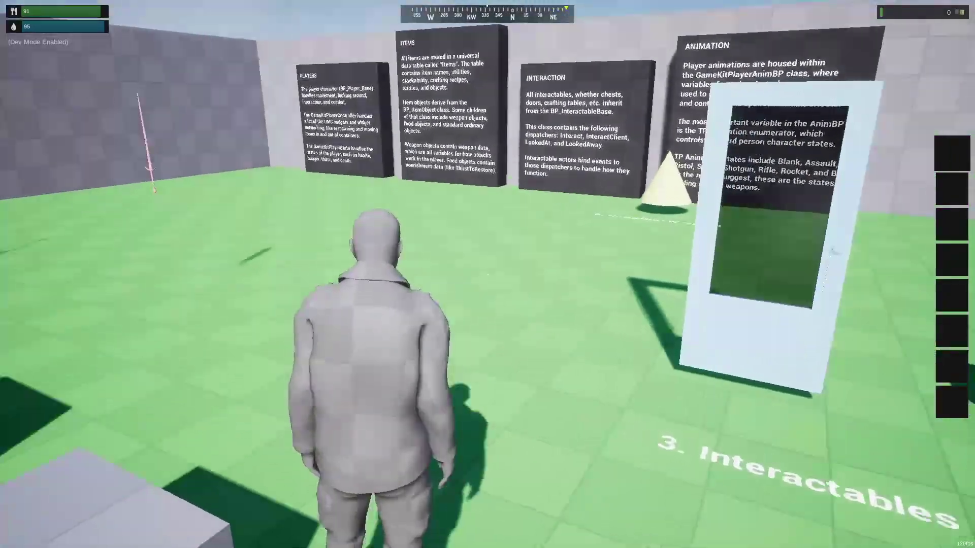
key("w")
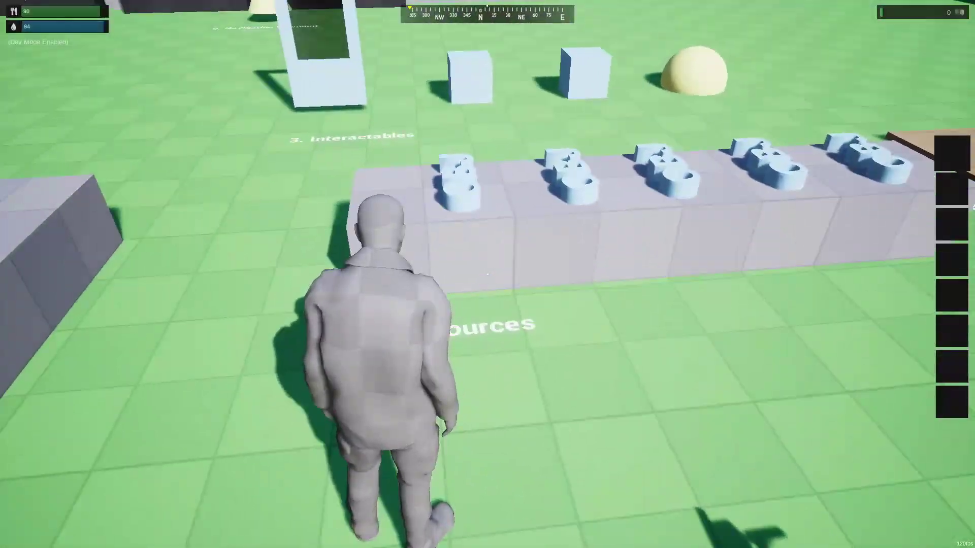
key("w")
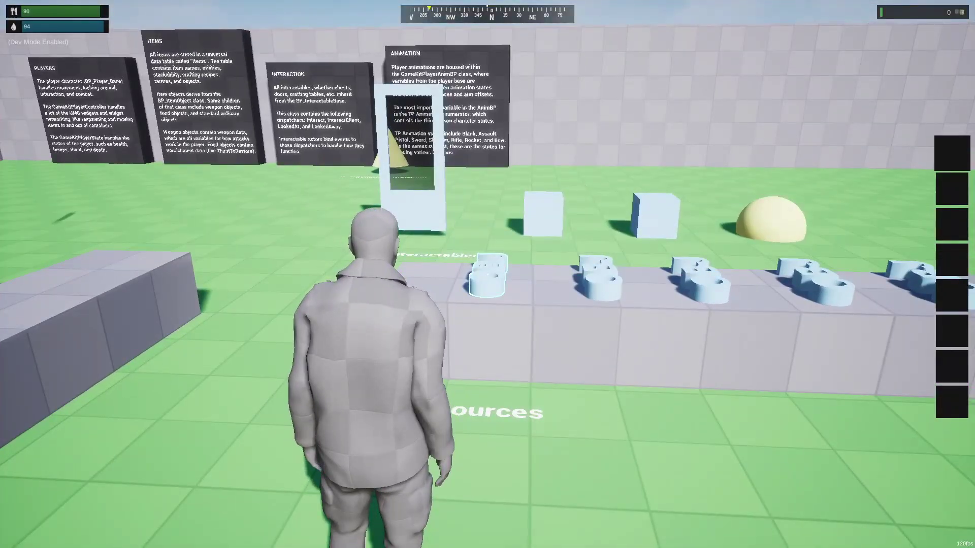
key("w")
key("e")
key("e")
key("e")
key("e")
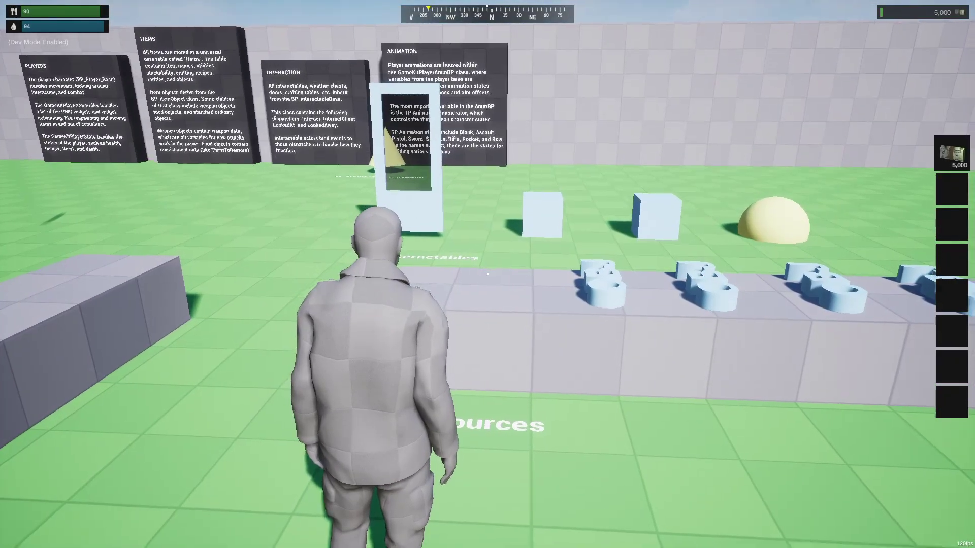
key("s")
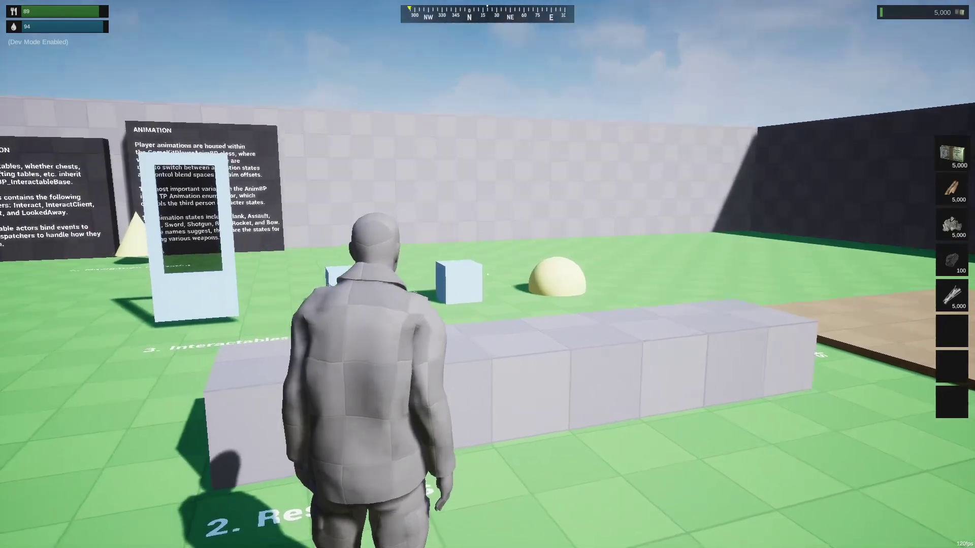
Step: Drop the wood stack by the Resources table, pick it up again, and walk to the Interactables area
scroll(487, 275, "down", 1)
key("g")
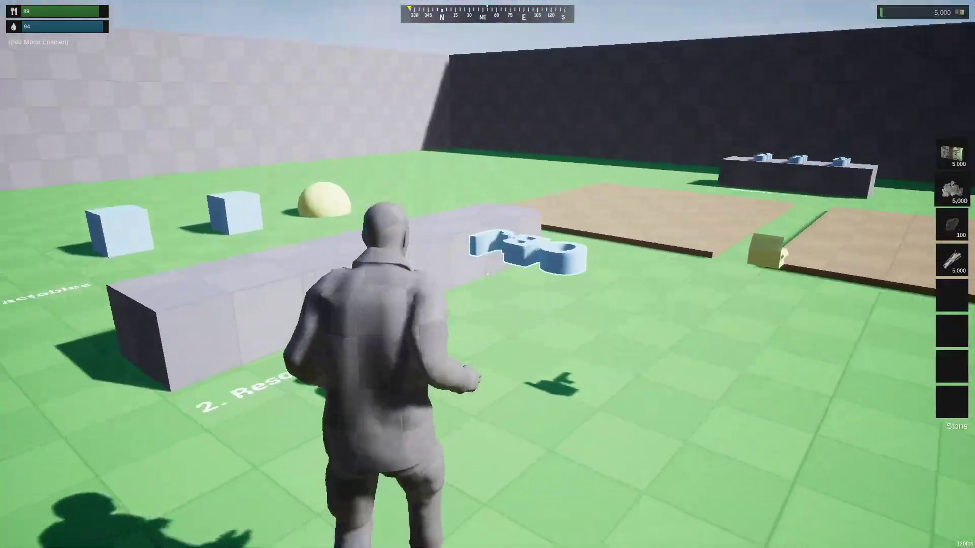
key("e")
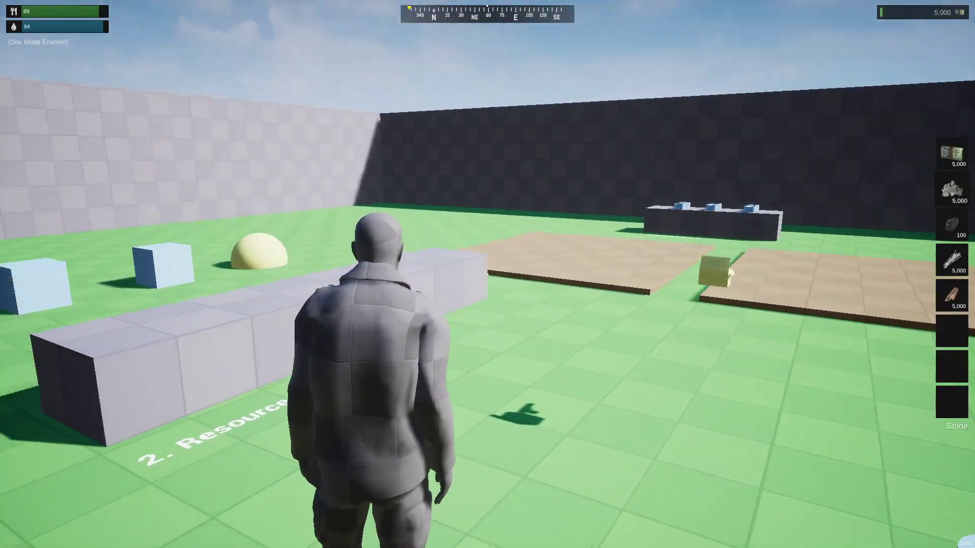
key("w")
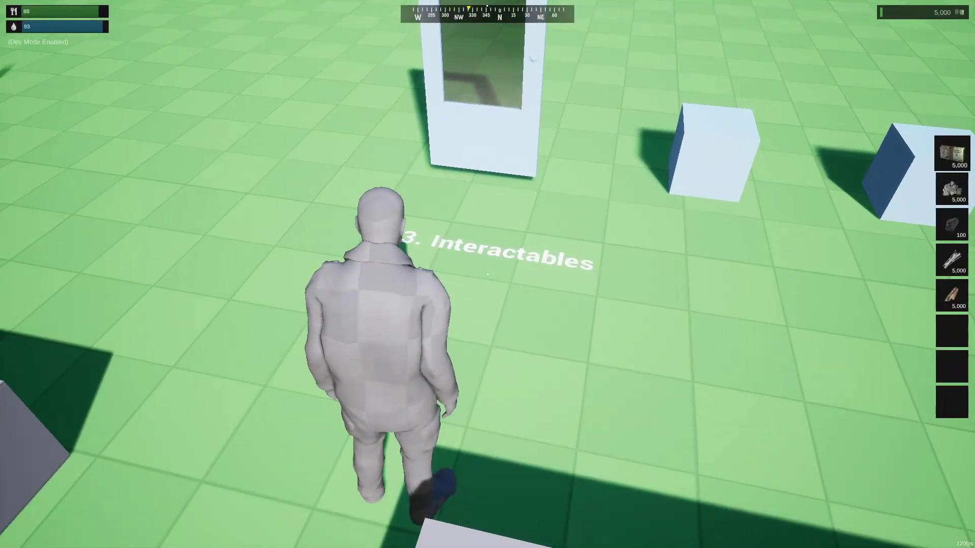
Step: Use the Weapon Workbench in the Interactables area to craft a Rifle Body and build the ARC7 from it
key("w")
key("e")
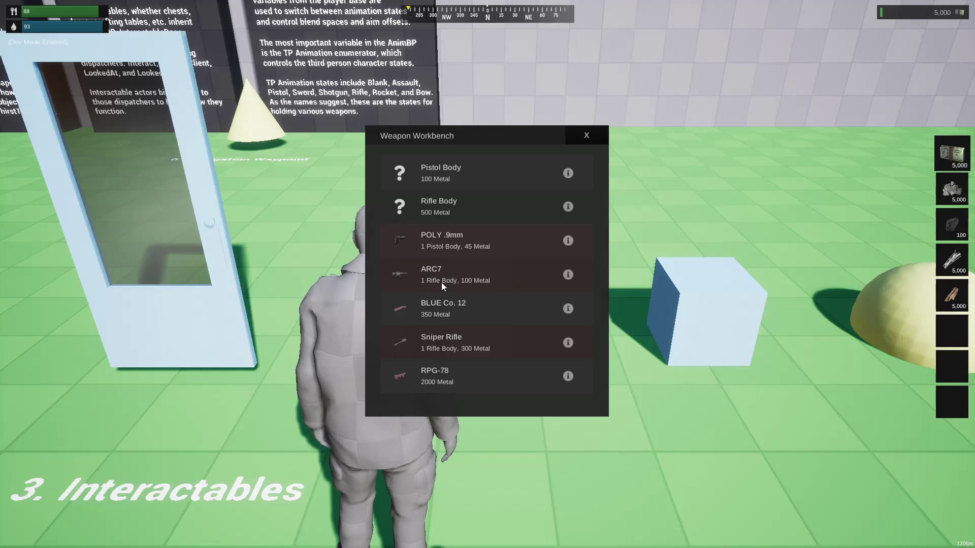
left_click(443, 212)
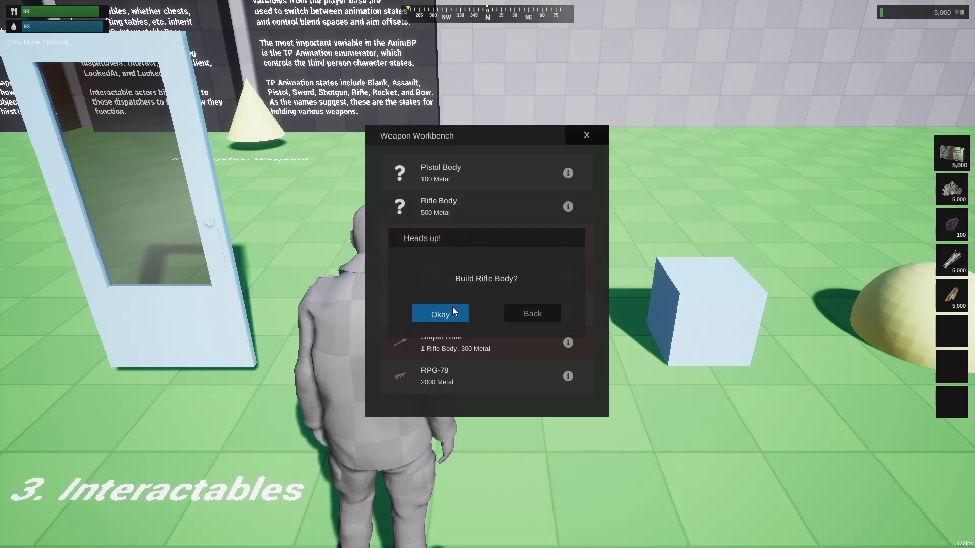
left_click(447, 310)
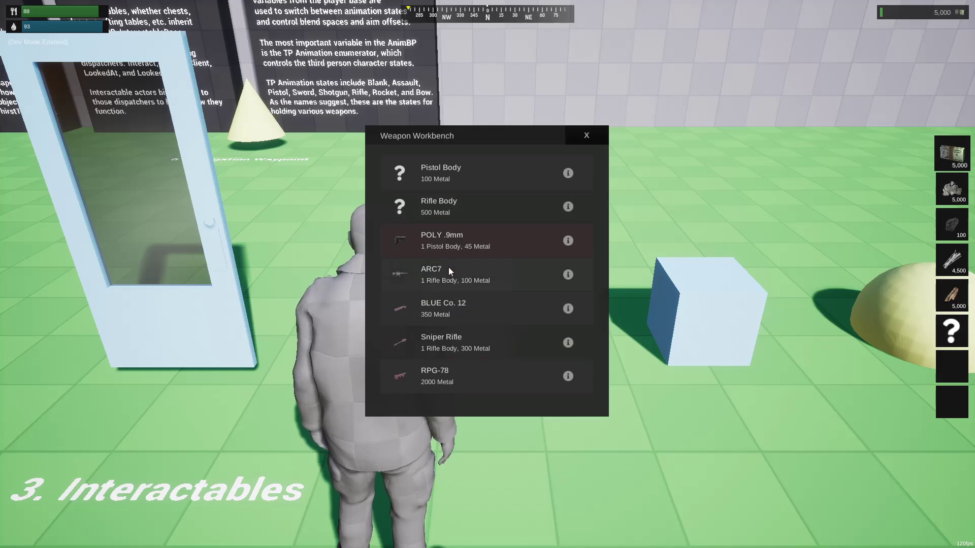
left_click(436, 276)
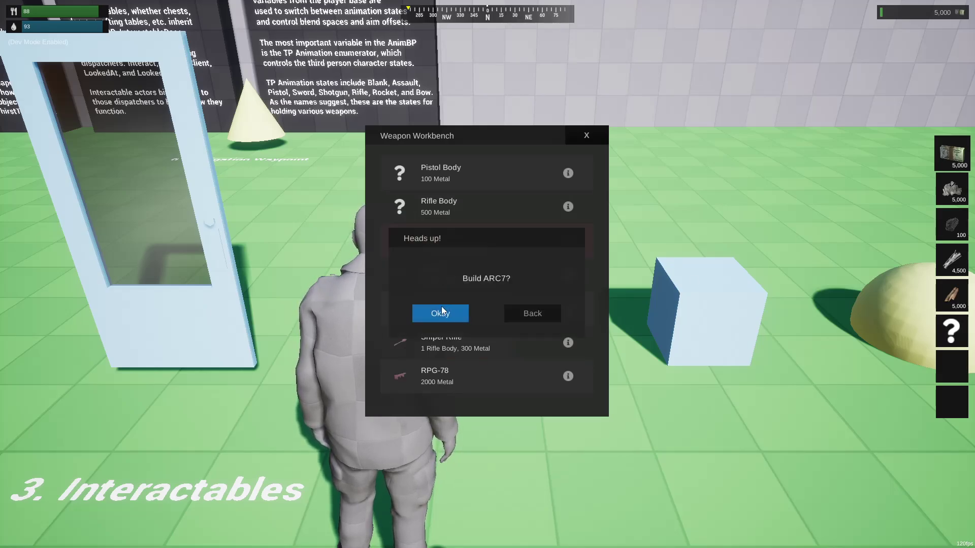
left_click(442, 310)
left_click(582, 142)
Step: Walk to the neighbouring Ammo Workbench and craft Rifle Ammo
key("d")
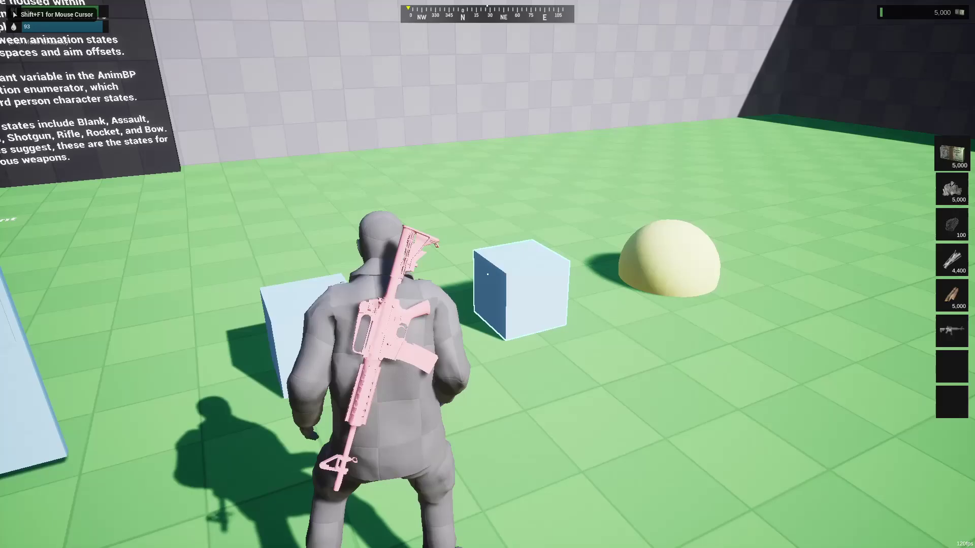
key("e")
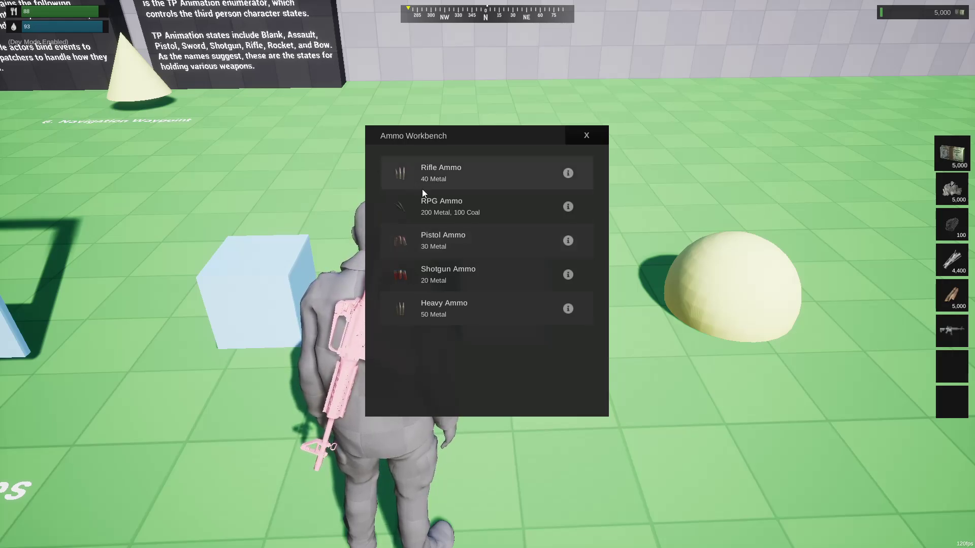
left_click(431, 174)
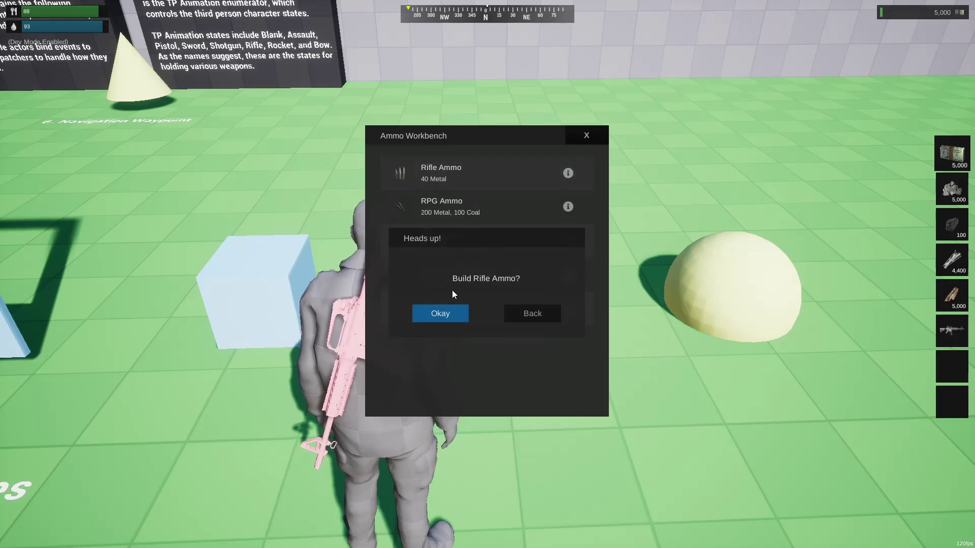
left_click(435, 312)
left_click(595, 142)
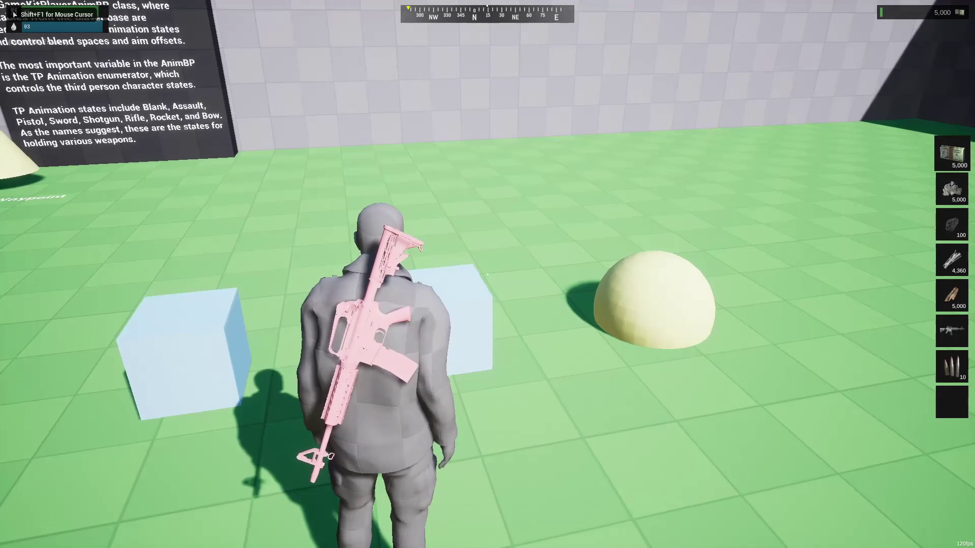
Step: Equip the crafted ARC7 rifle and fire it toward the distant arena
key("6")
key("w")
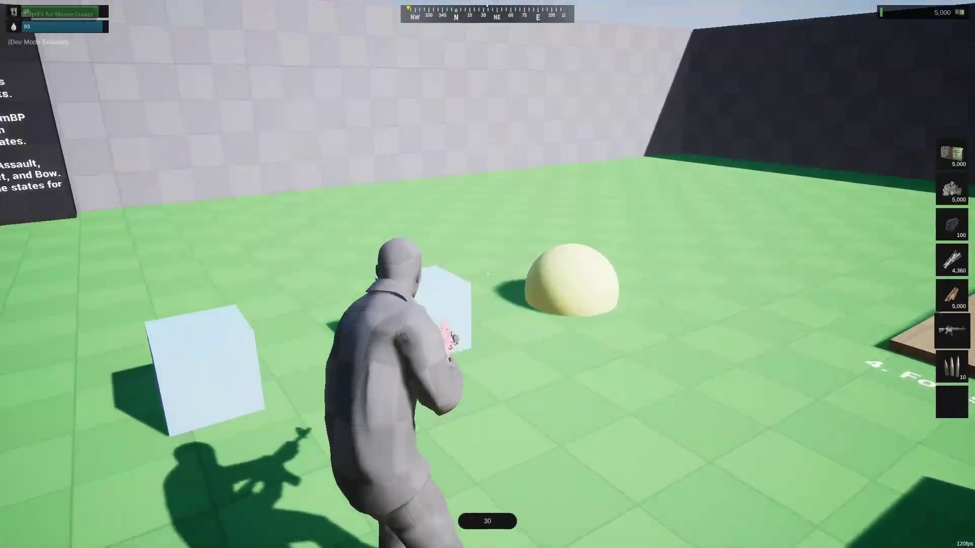
key("c")
key("c")
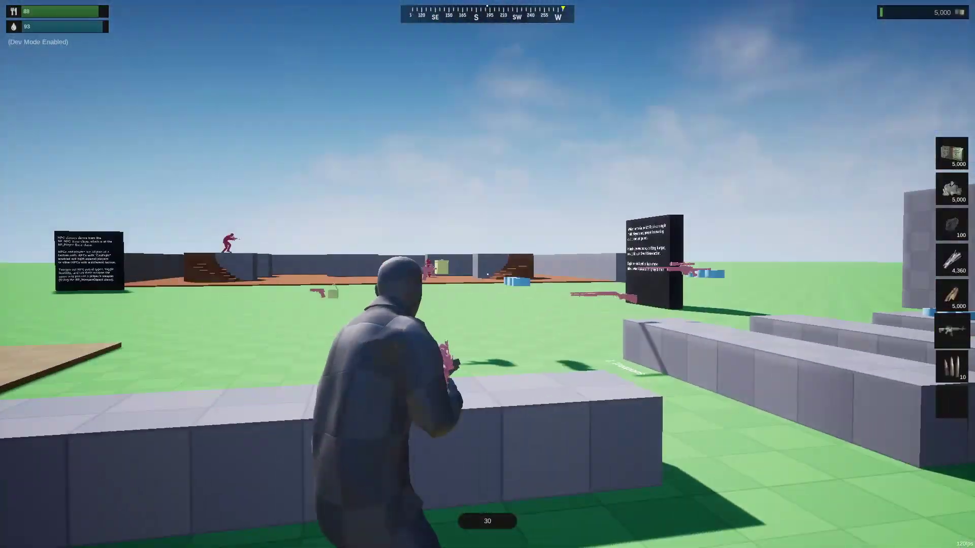
left_click(488, 274)
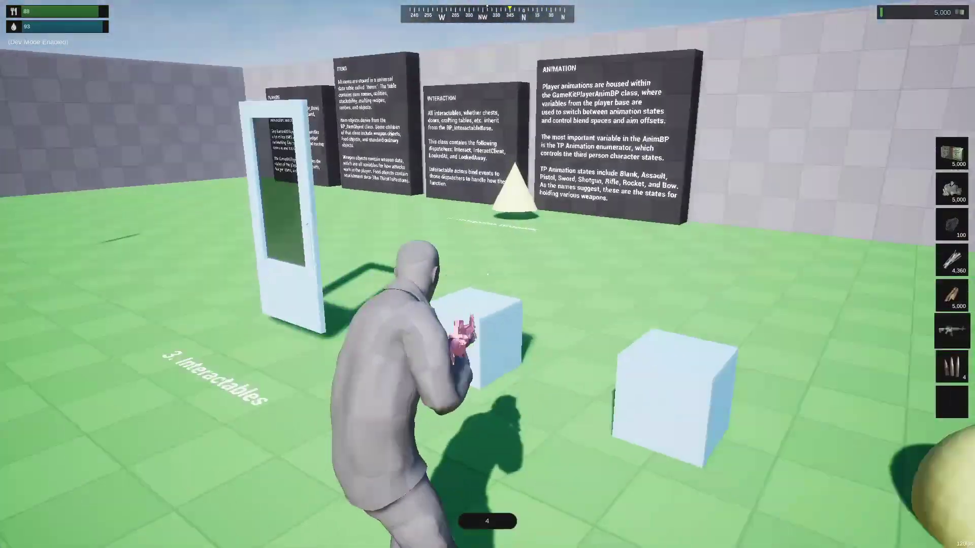
Step: Open the dome-shaped container and transfer the cash, stone, coal and metal from the inventory into it
key("w")
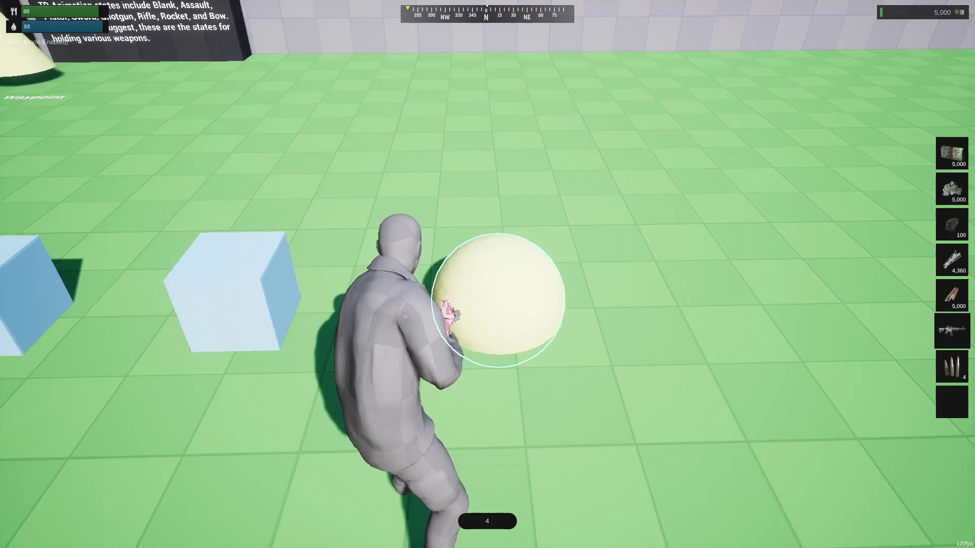
key("e")
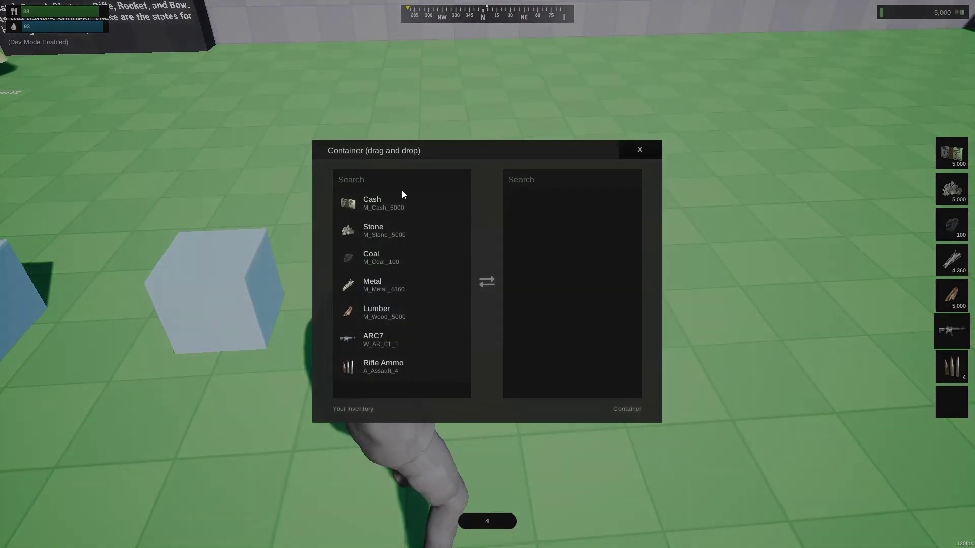
left_click_drag(569, 230, 562, 238)
left_click_drag(386, 203, 561, 258)
left_click_drag(457, 240, 591, 244)
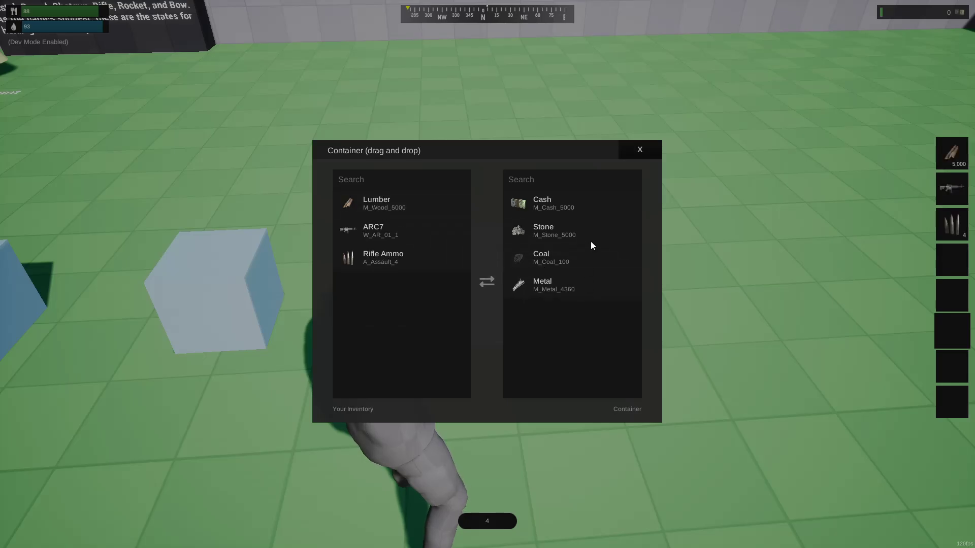
left_click(646, 152)
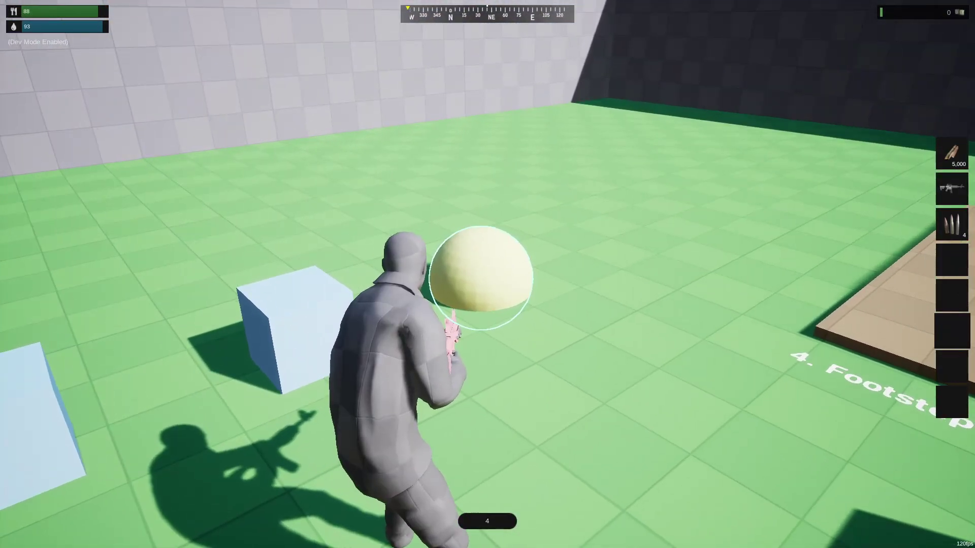
Step: Walk between the grass and the brown Footstep Sounds platforms to demonstrate the footstep sounds on each surface
key("w")
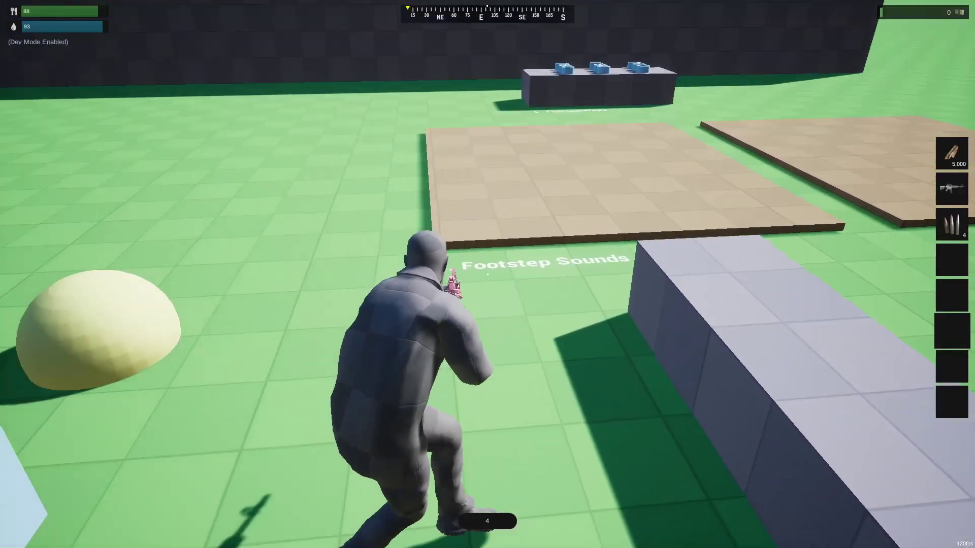
key("s")
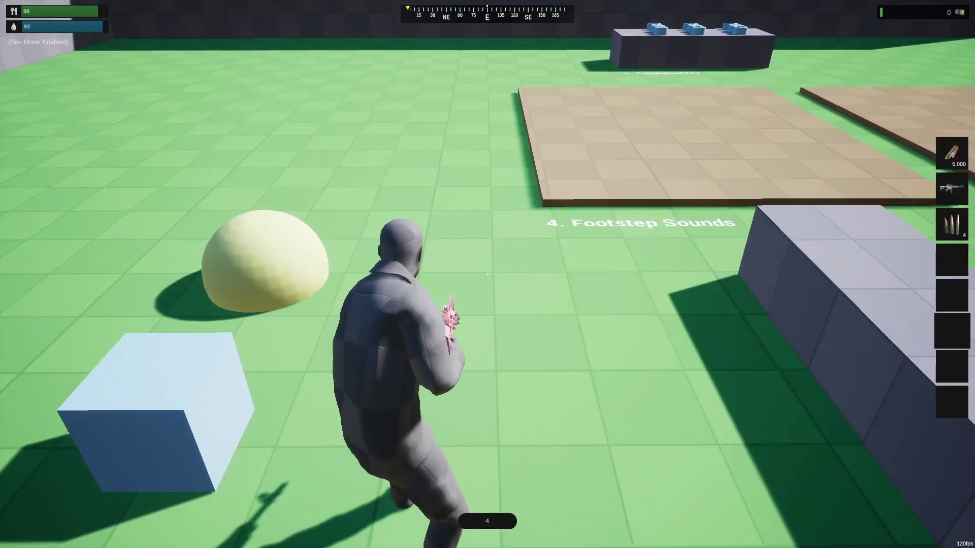
key("w")
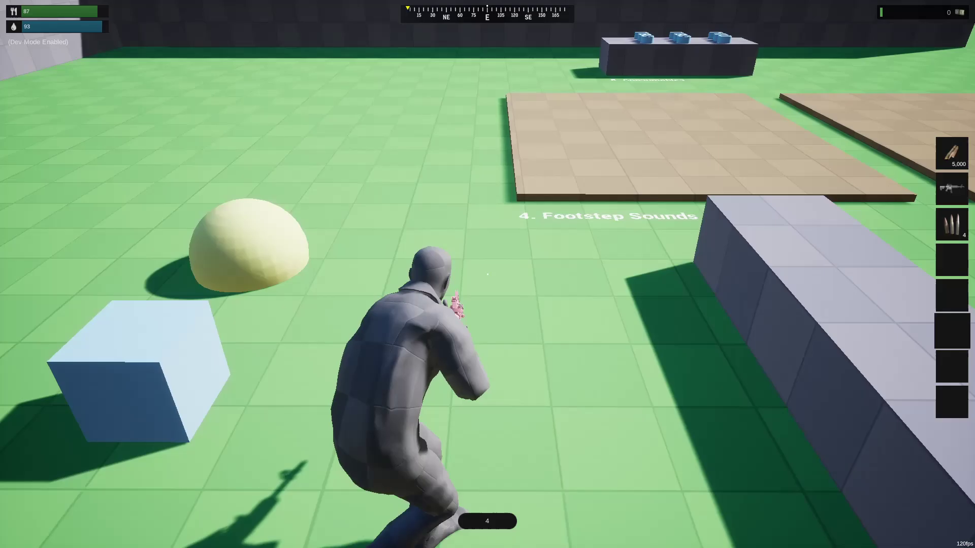
key("w")
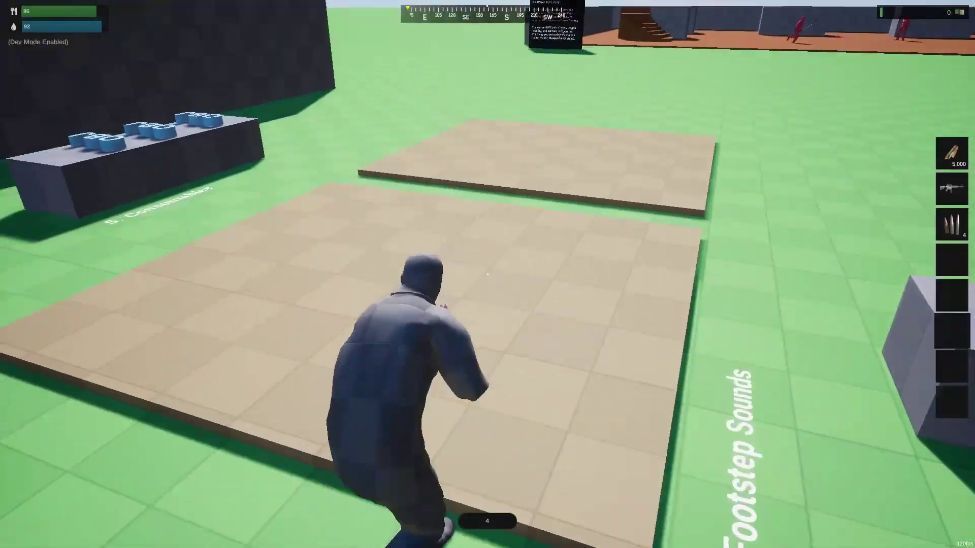
key("c")
key("d")
key("s")
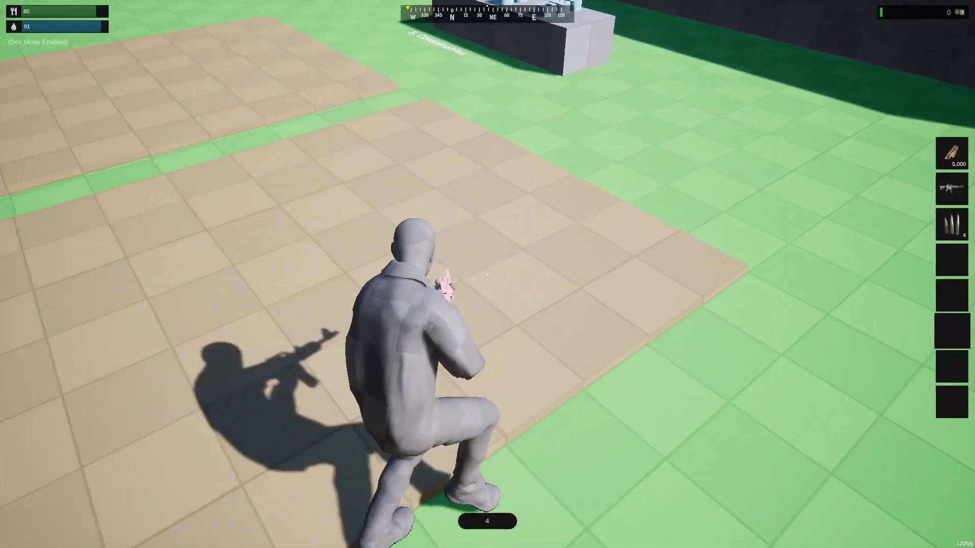
key("a")
key("a")
key("s")
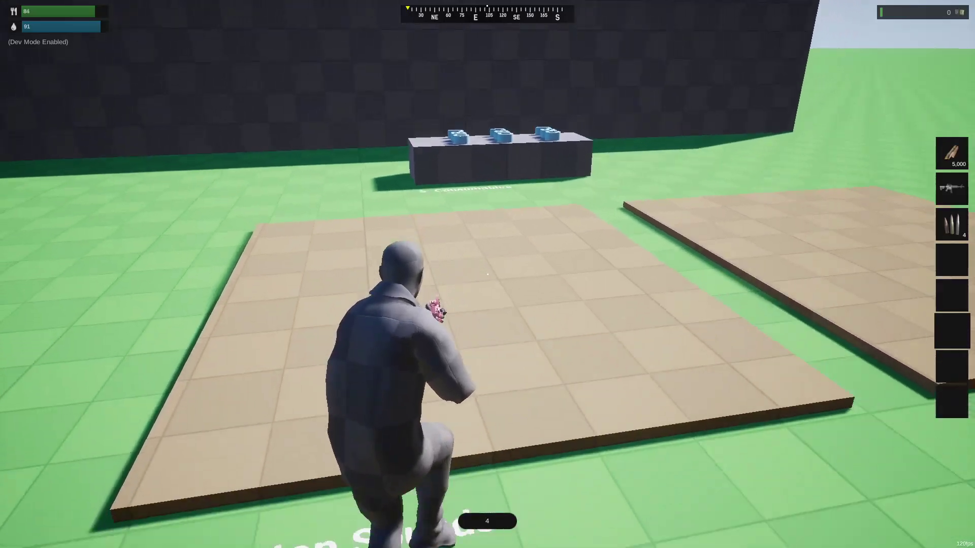
key("a")
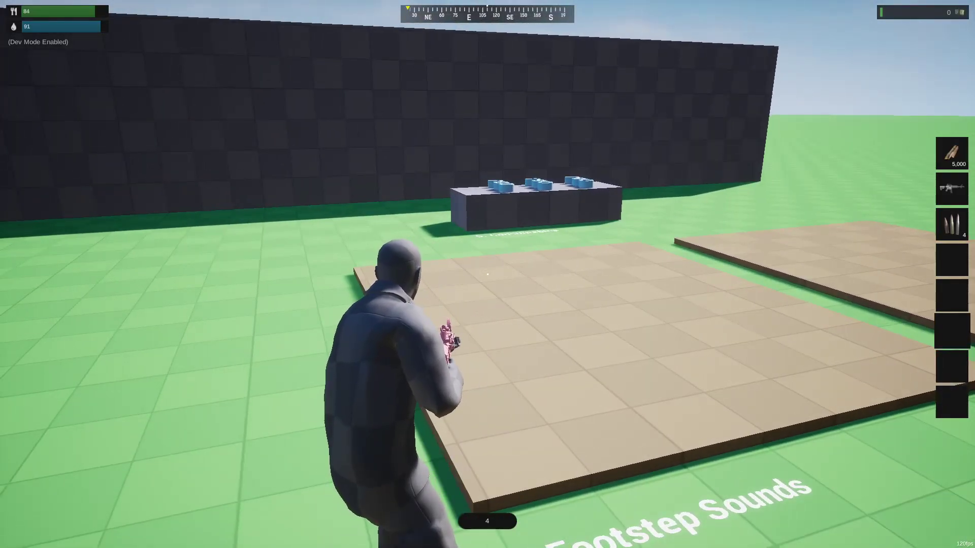
key("a")
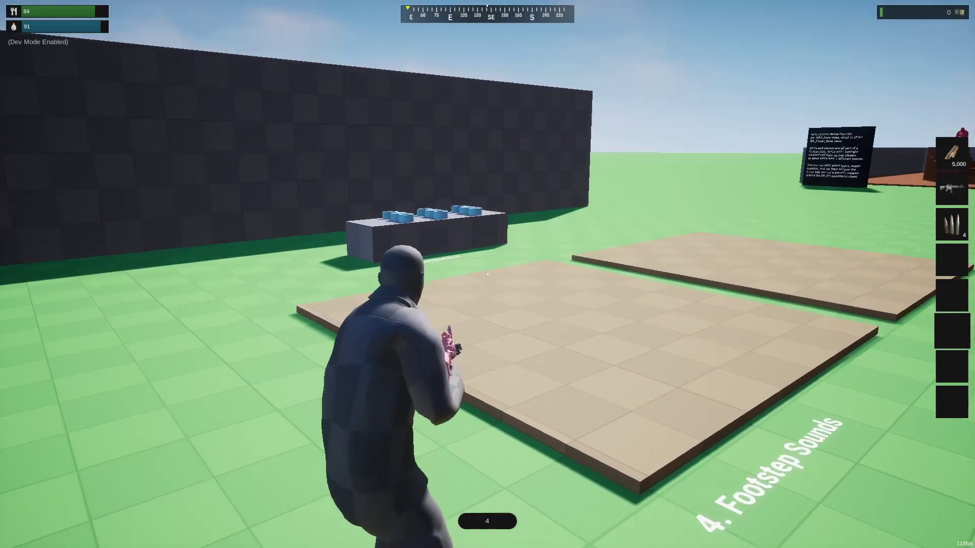
Step: Put the rifle away, walk to the Consumables table and pick up all three items on it
scroll(488, 274, "down", 1)
key("w")
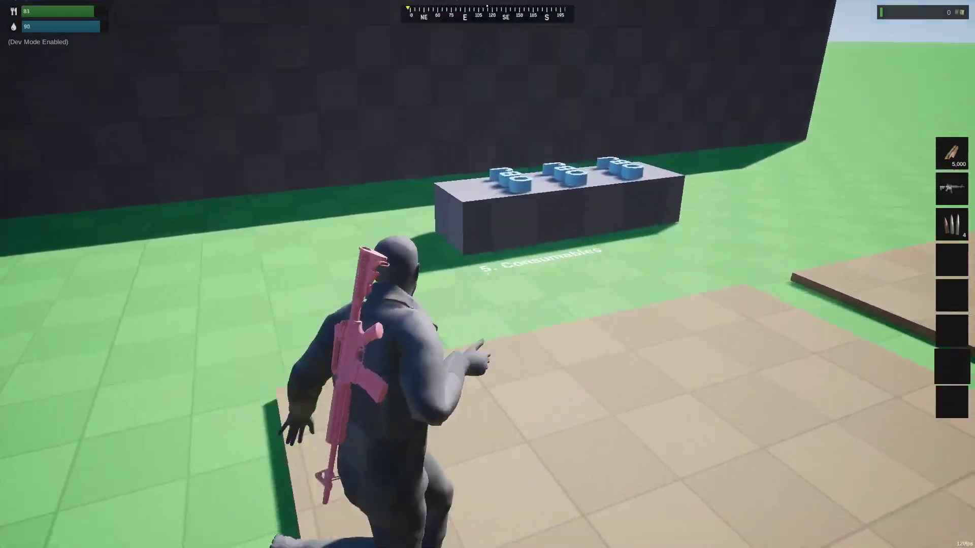
key("w")
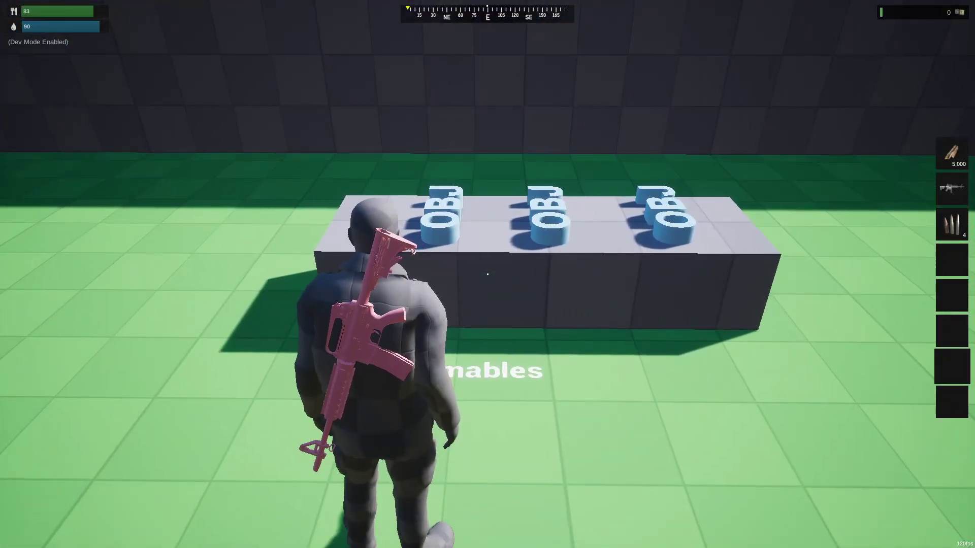
key("w")
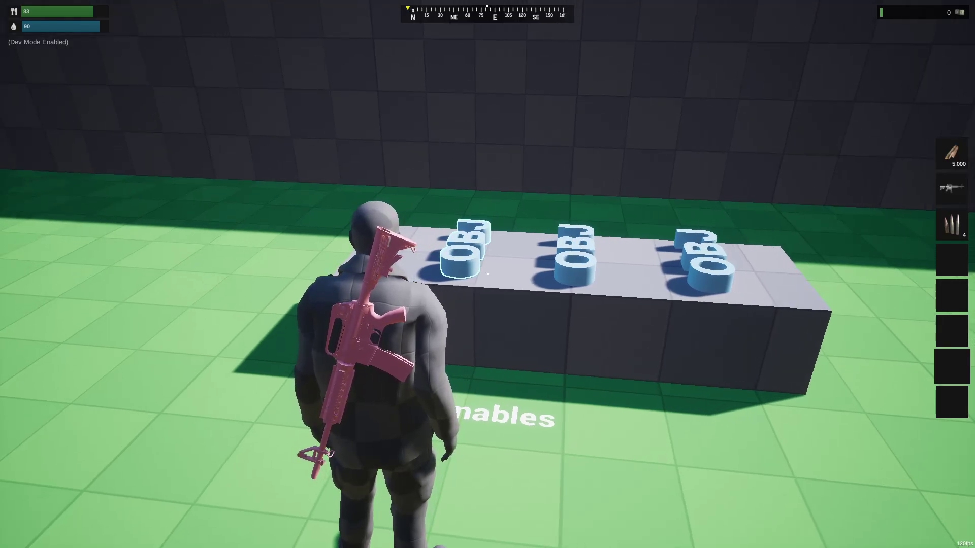
key("e")
key("e")
key("e")
key("e")
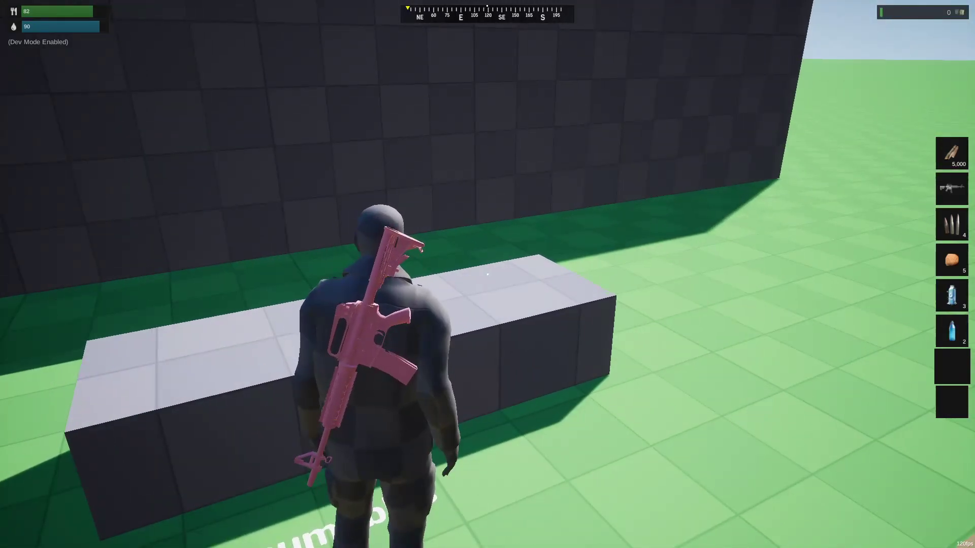
Step: Consume one of the food items to restore hunger and one blue water bottle to restore thirst
scroll(487, 274, "down", 4)
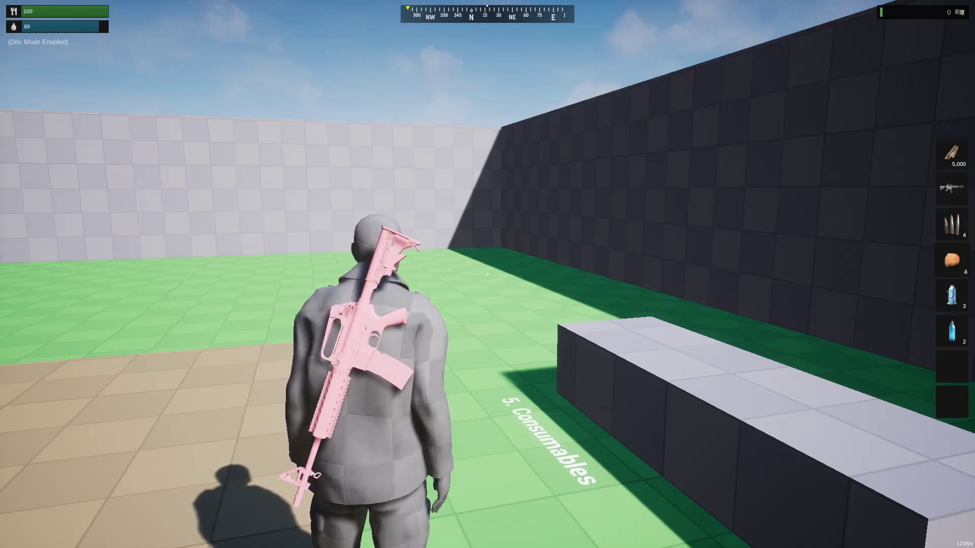
scroll(487, 274, "down", 1)
left_click(487, 274)
Step: Return to the Interactables area, use the glass door, and walk up to the Navigation Waypoint cone
key("d")
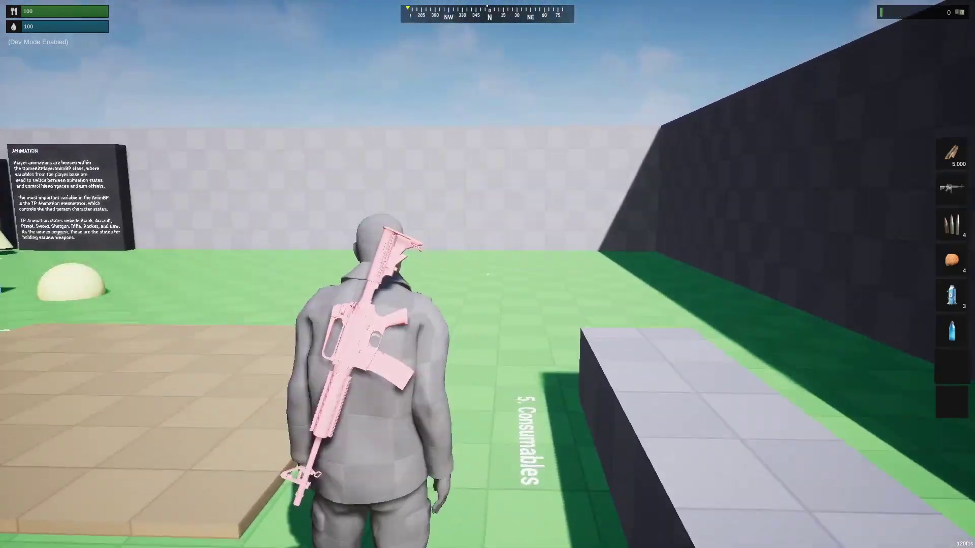
key("a")
key("w")
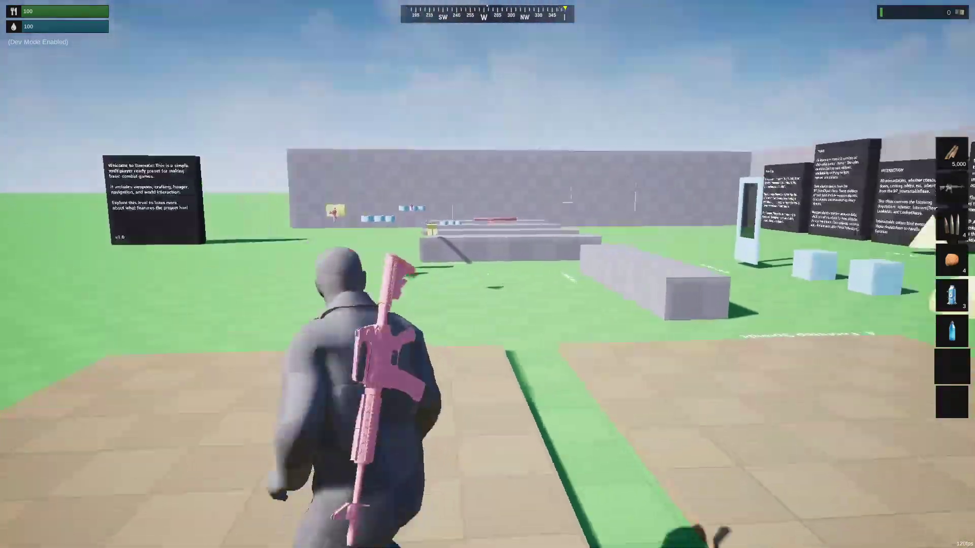
key("w")
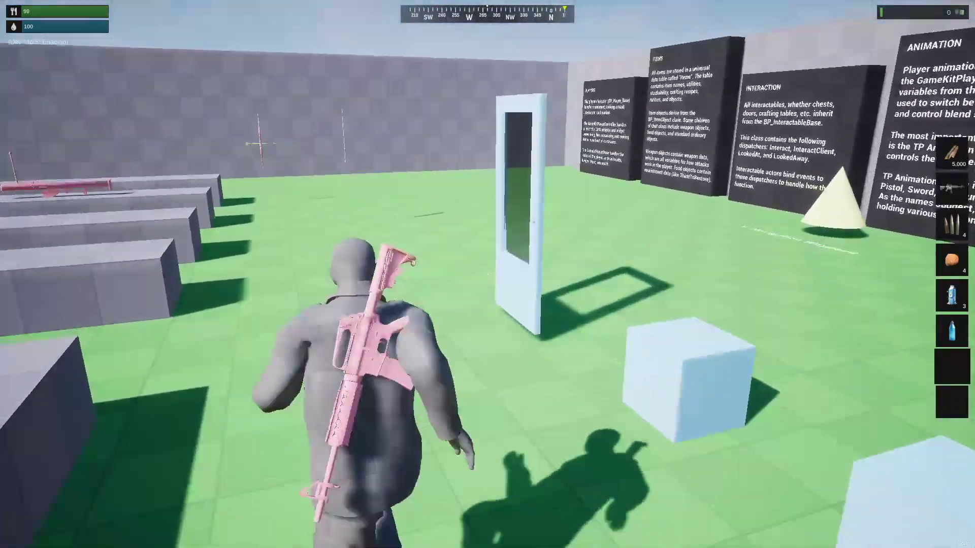
key("s")
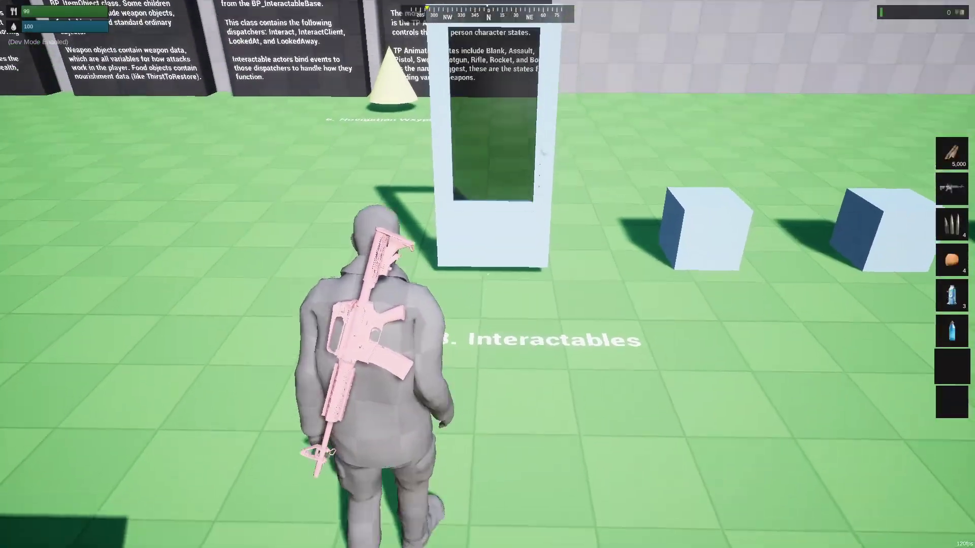
key("e")
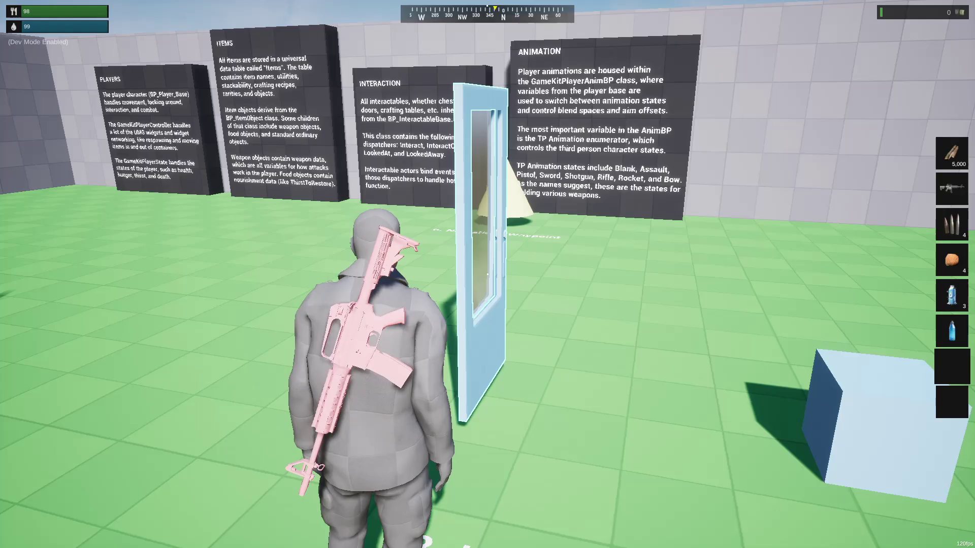
key("w")
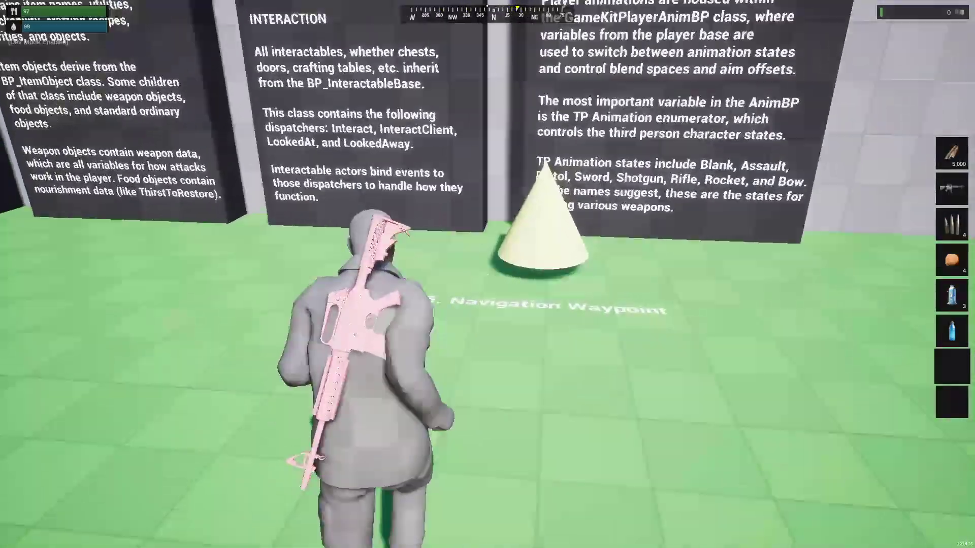
key("s")
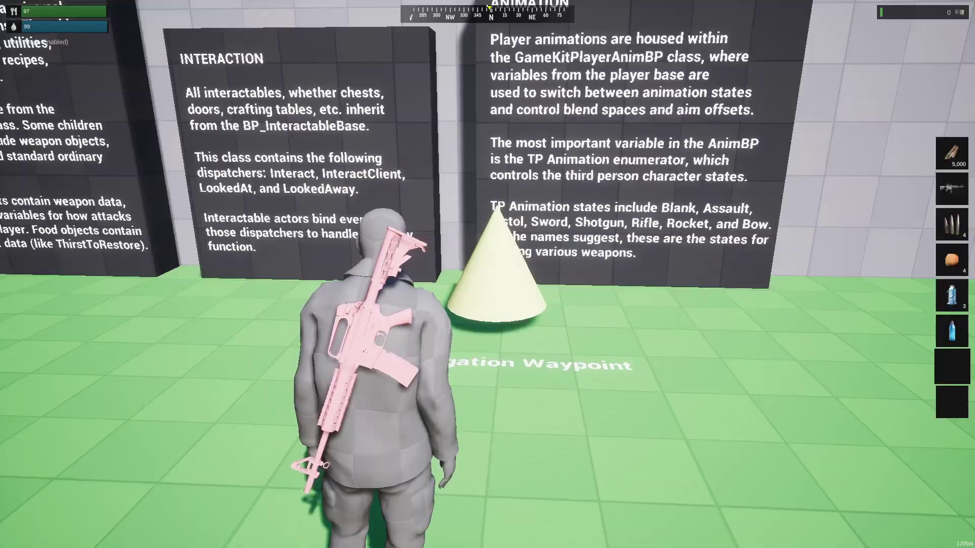
Step: Walk from the Navigation Waypoint cone back to the brown Footstep Sounds platform to check how the compass tracks the waypoint
key("d")
key("w")
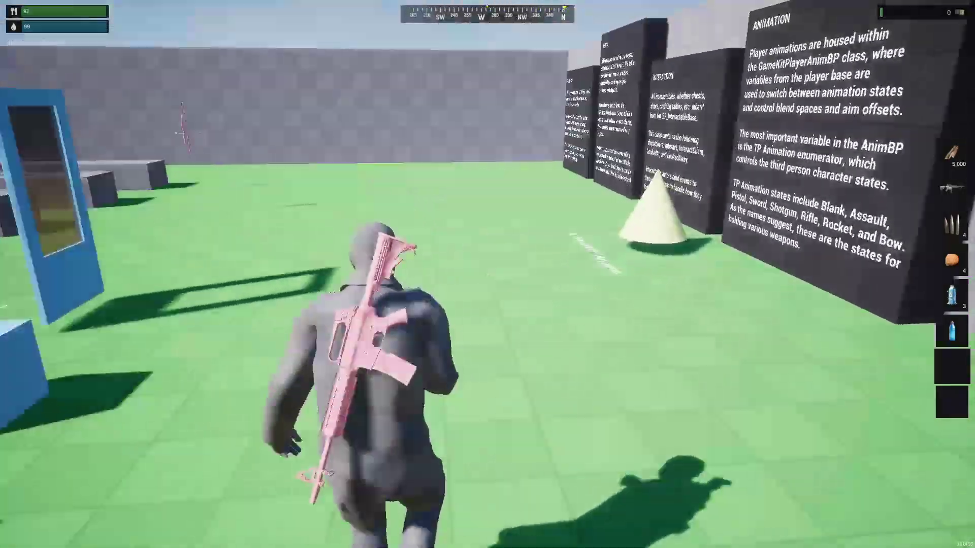
key("s")
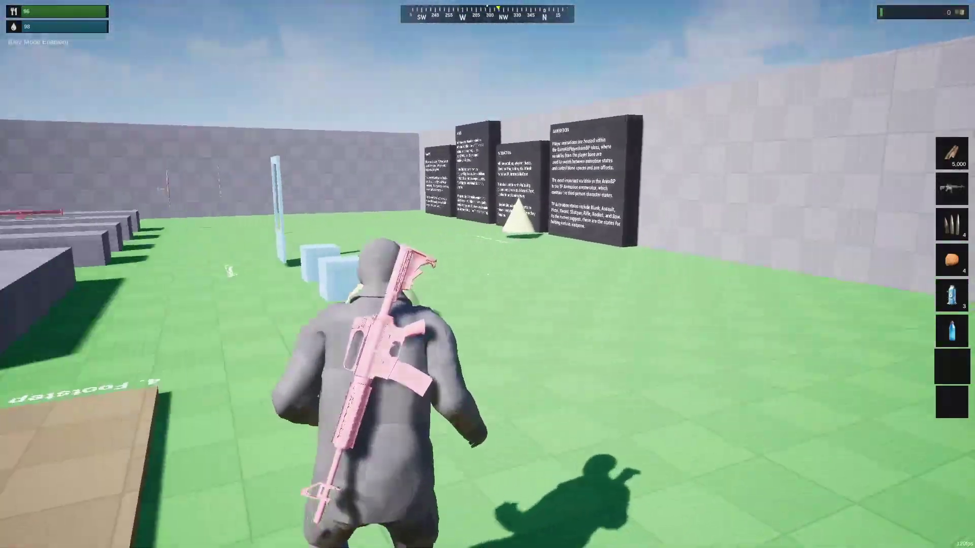
key("w")
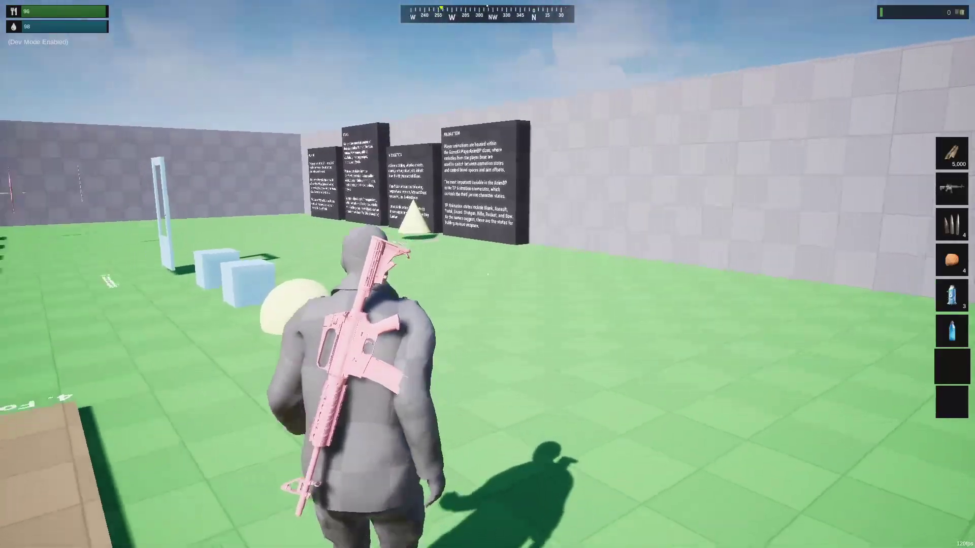
key("a")
key("s")
key("w")
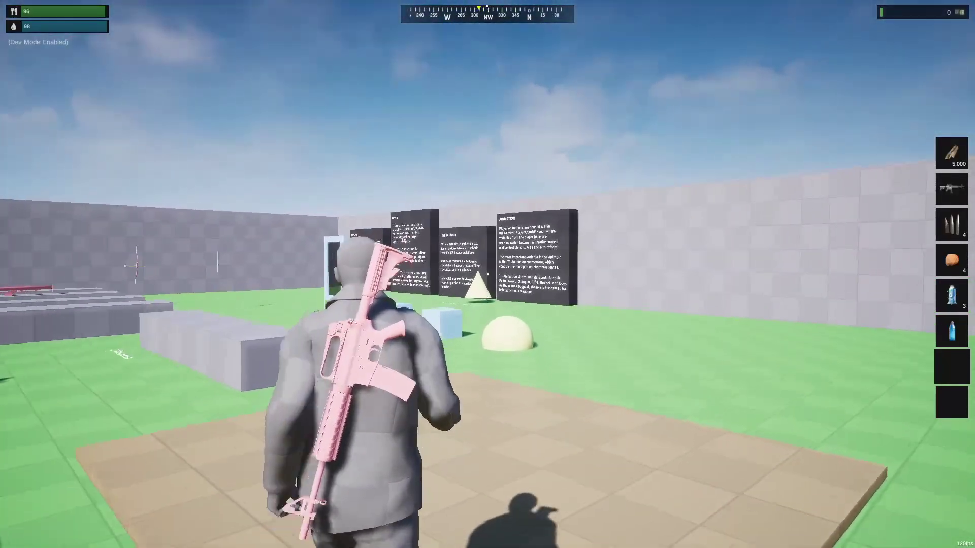
Step: Move back and forth beside the Footstep Sounds platform to watch the waypoint marker shift along the compass
key("d")
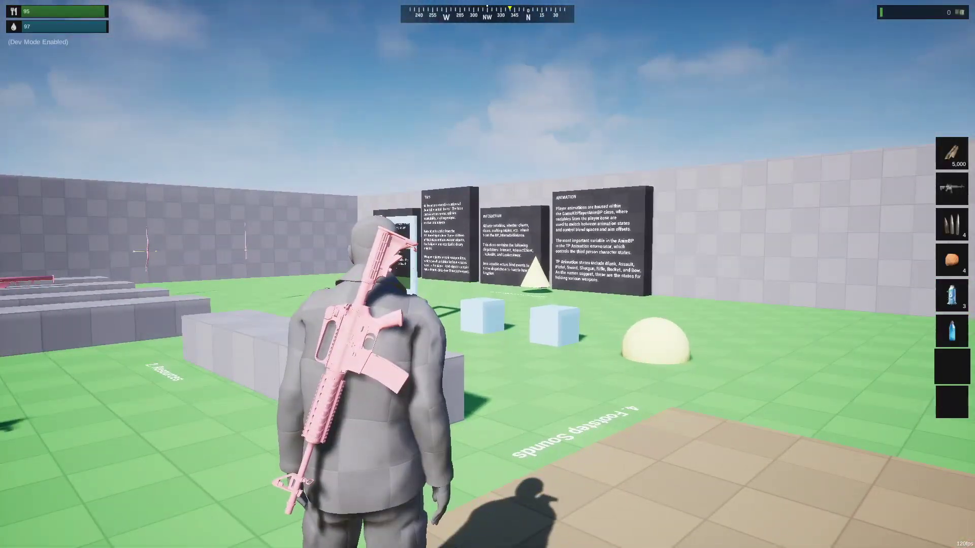
key("w")
key("d")
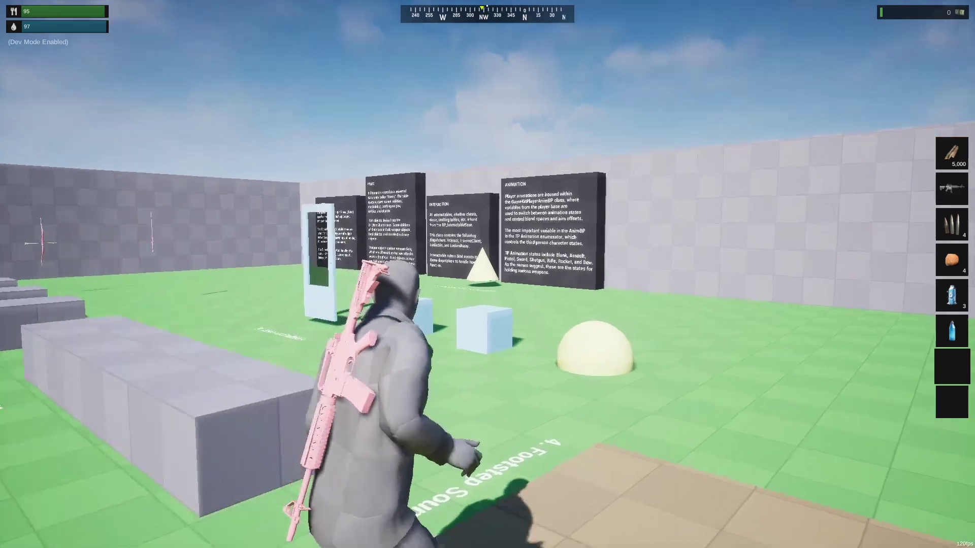
key("s")
key("a")
key("s")
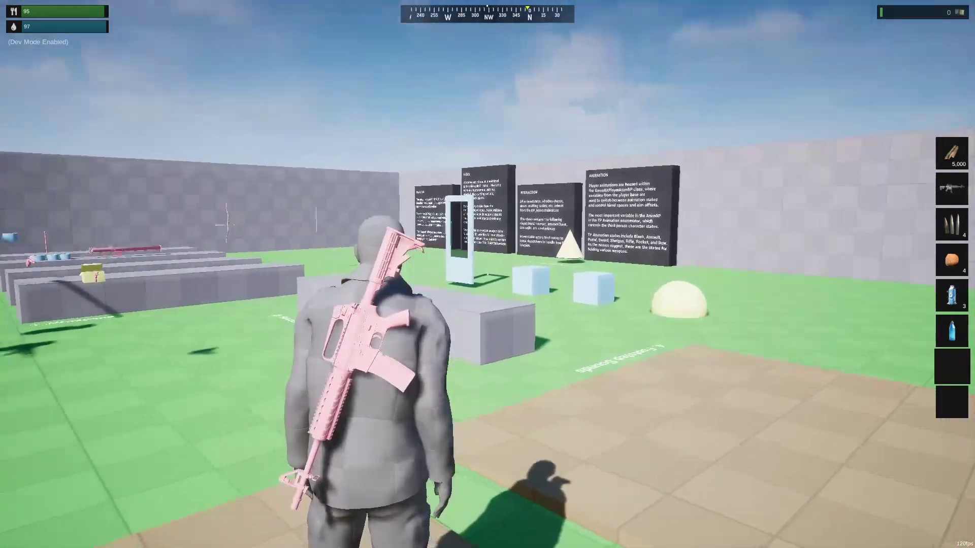
Step: Head past the Resources table toward the open field, equip the ARC7 rifle and face the AI Arena
key("w")
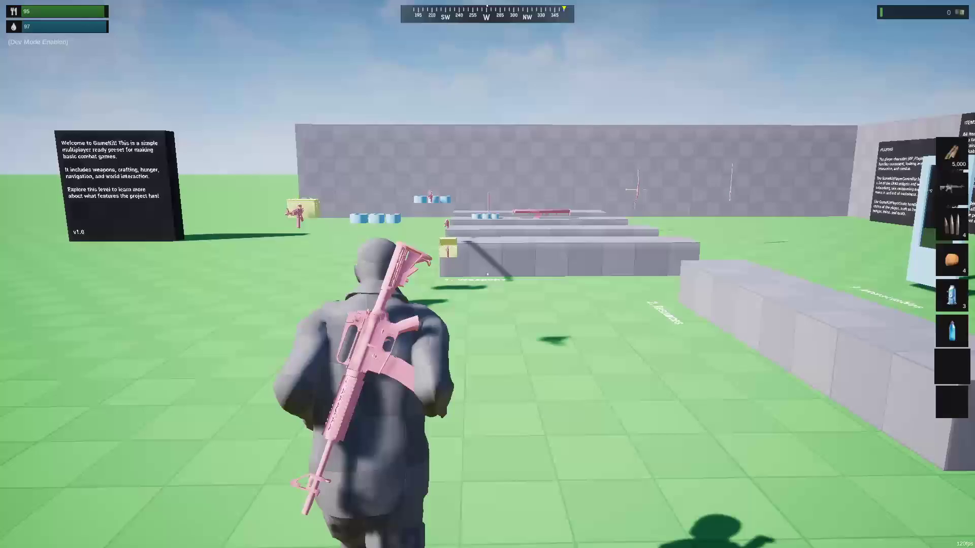
key("a")
key("w")
key("a")
key("s")
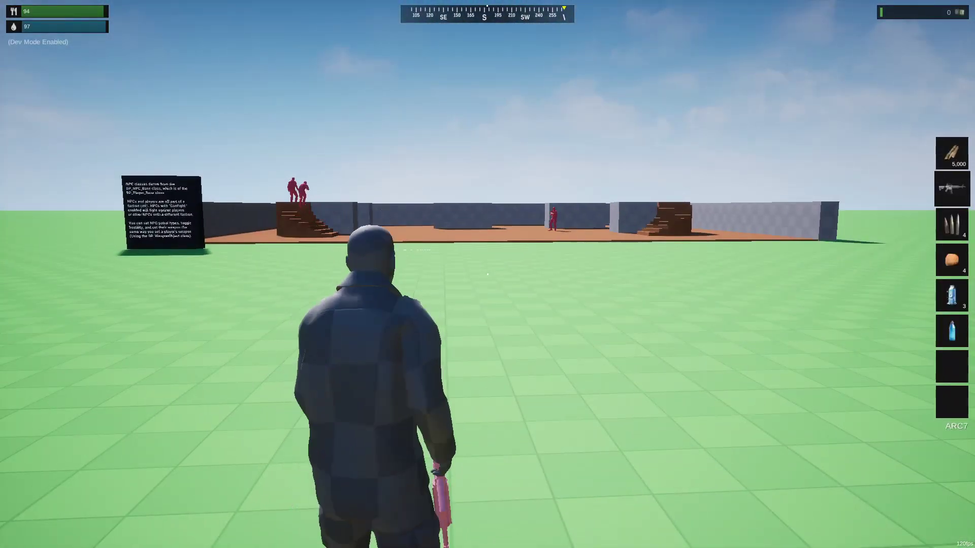
Step: Collect more rifle ammo from the yellow crate beside the Welcome to GameKit sign
key("w")
key("d")
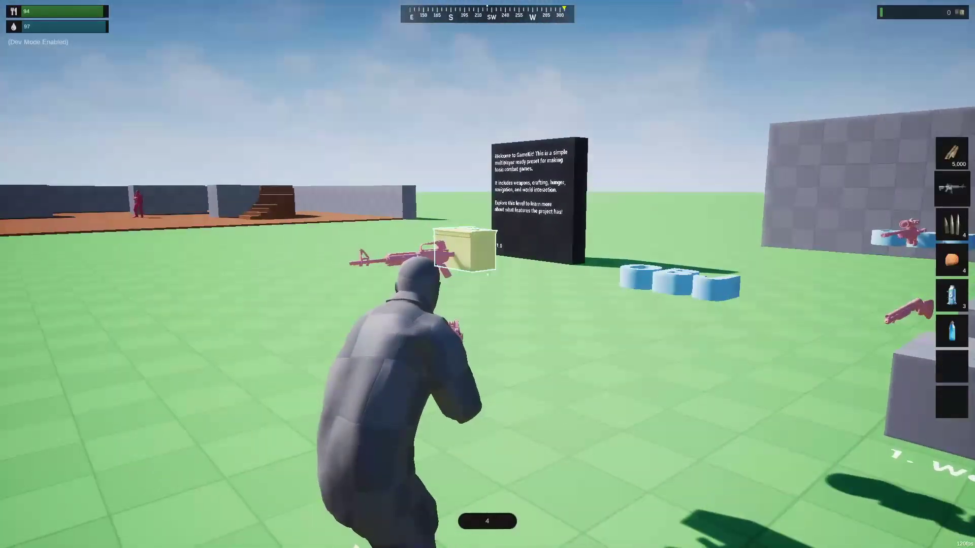
key("e")
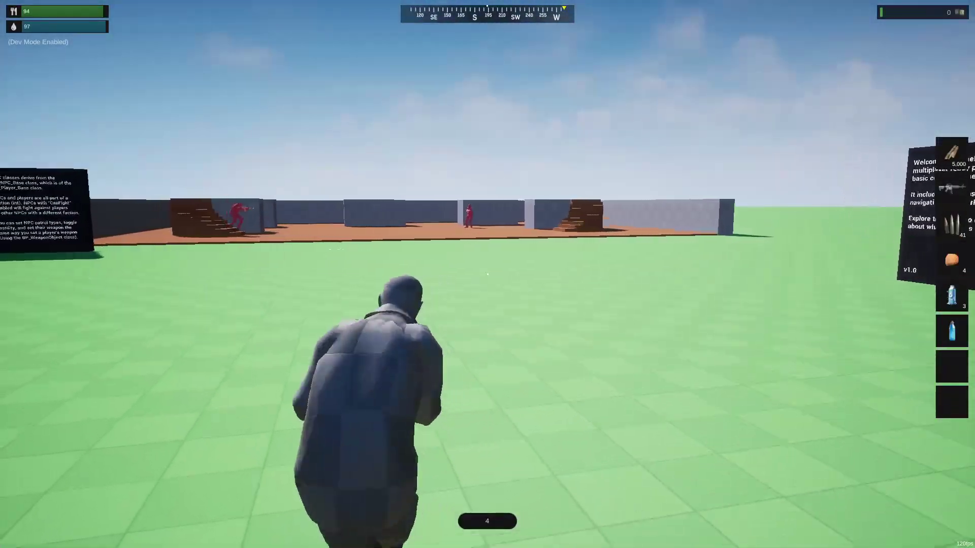
Step: Reload the rifle, walk into the AI Arena and shoot at the nearest hostile NPC
key("w")
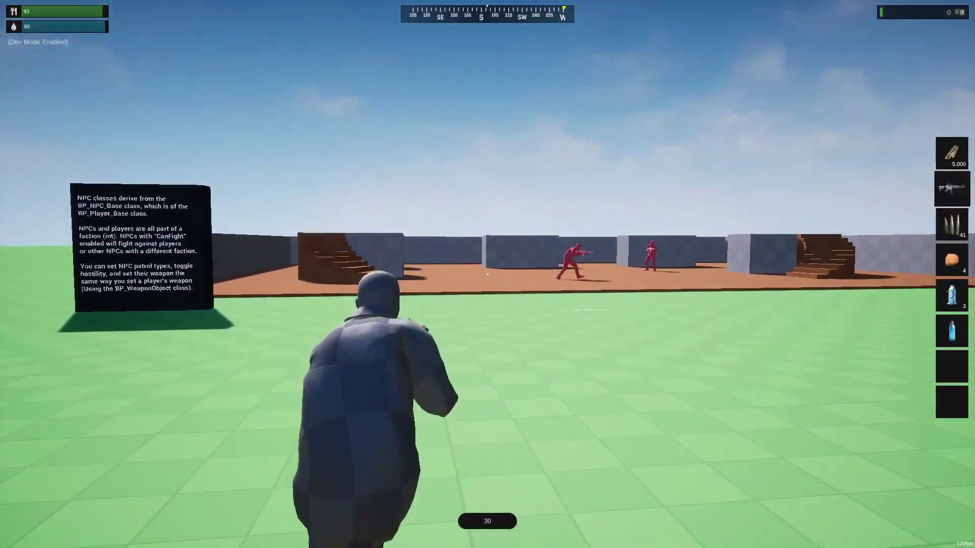
key("w")
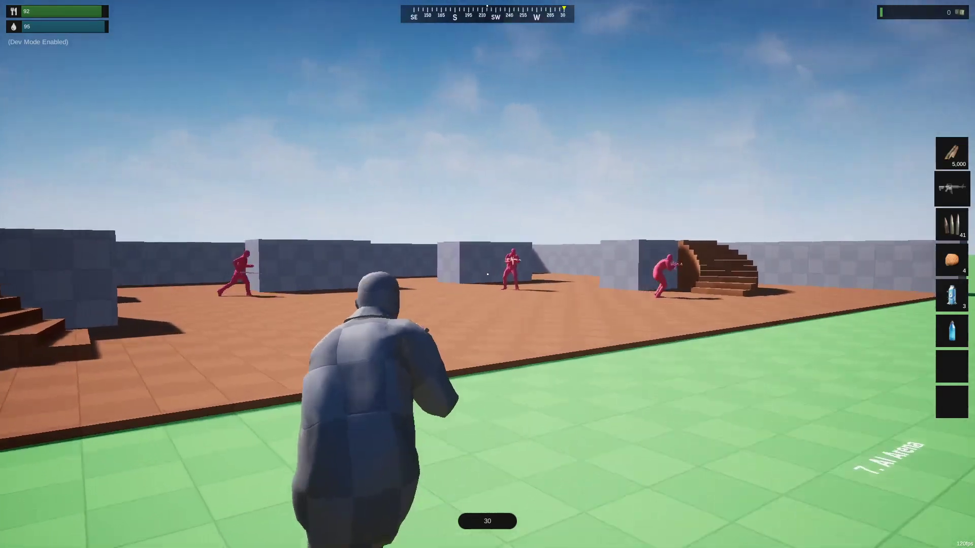
key("w")
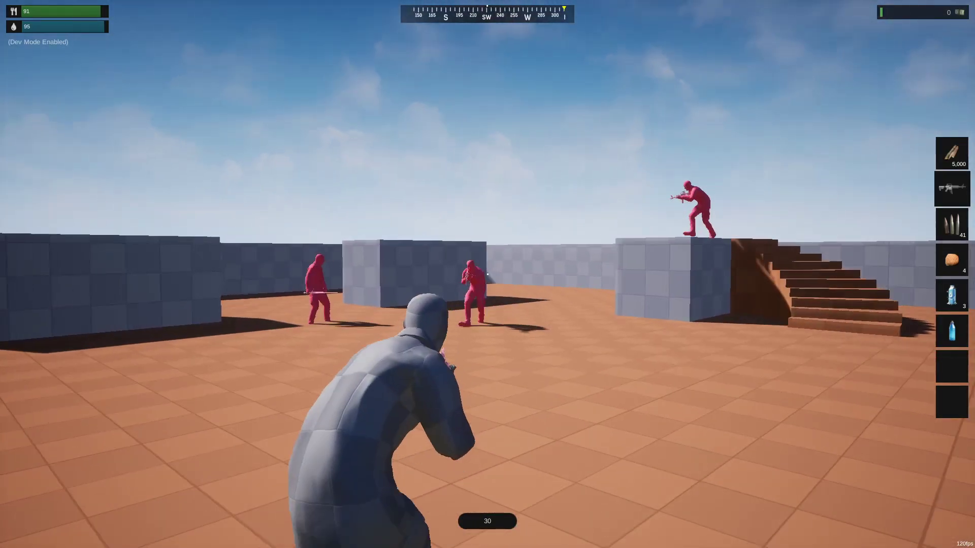
key("w")
left_click(487, 274)
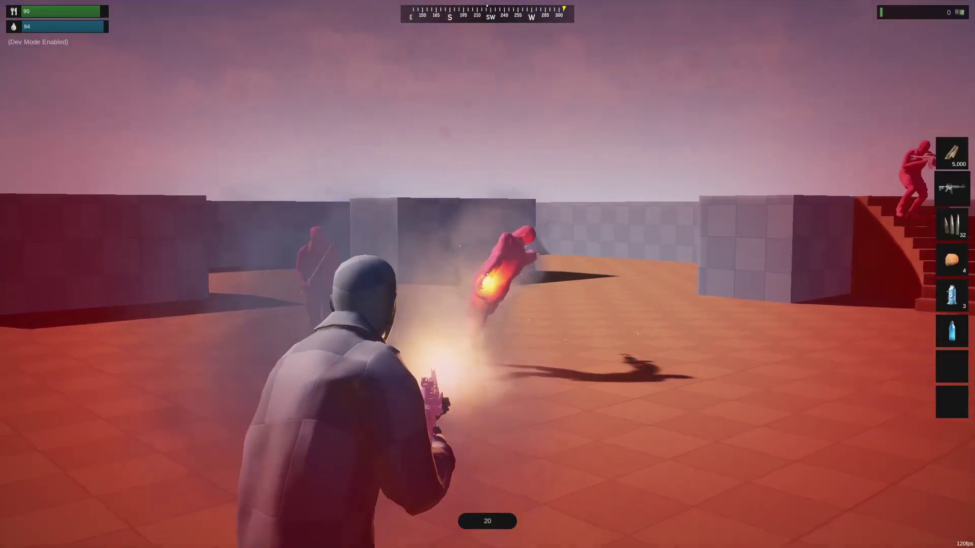
key("w")
left_click(488, 275)
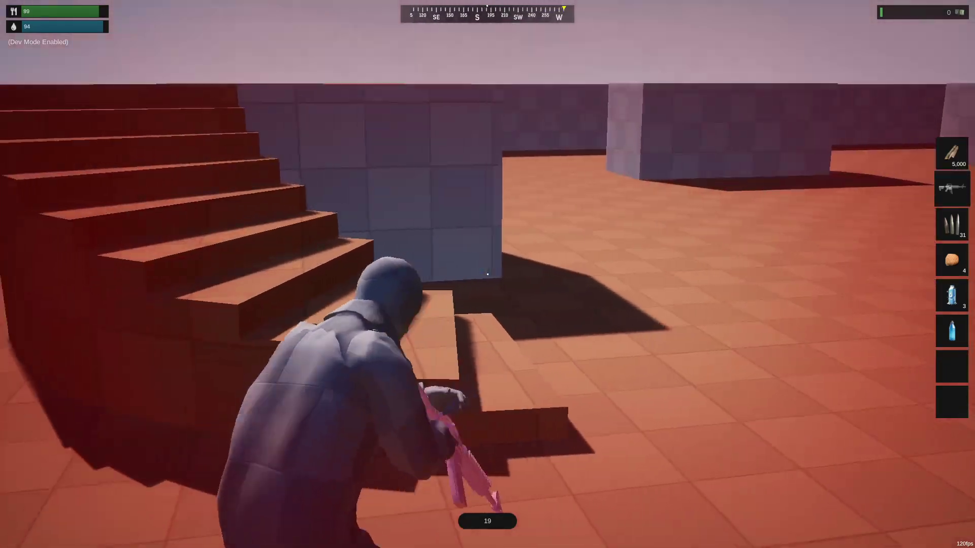
Step: Reload, back out of the arena to the NPC information sign and shoot the NPC attacking at close range
key("r")
left_click(487, 274)
key("s")
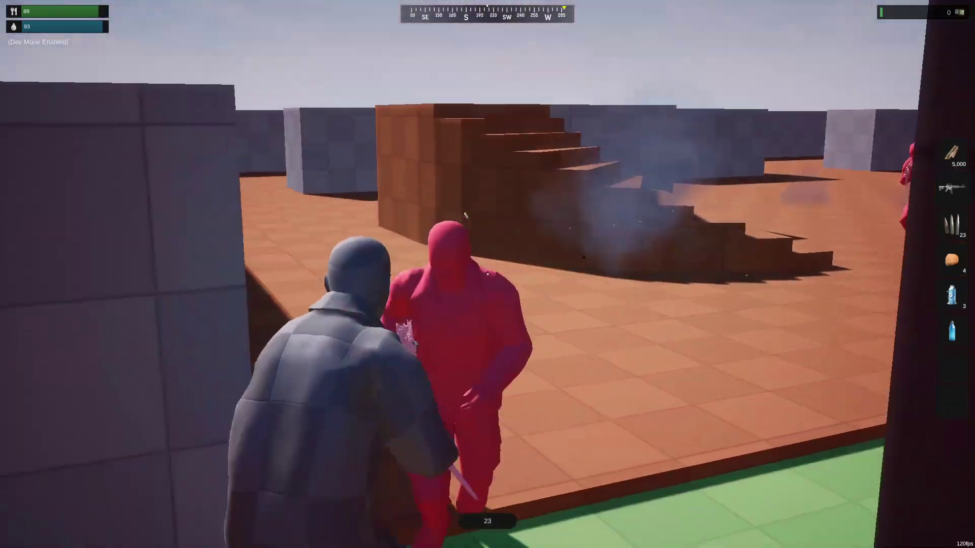
left_click(488, 274)
left_click(487, 274)
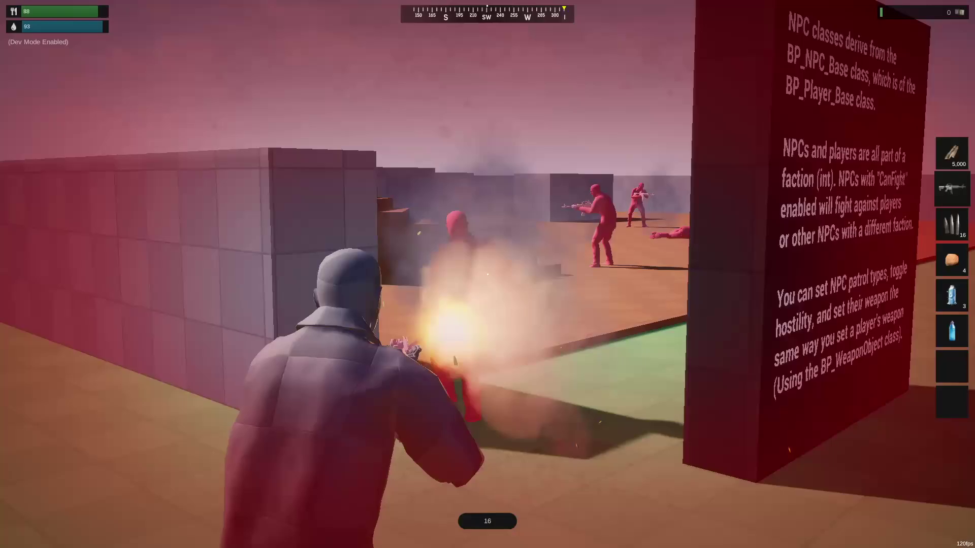
Step: Crouch behind the corner of the arena wall and shoot the NPC standing on top of the stairs
key("w")
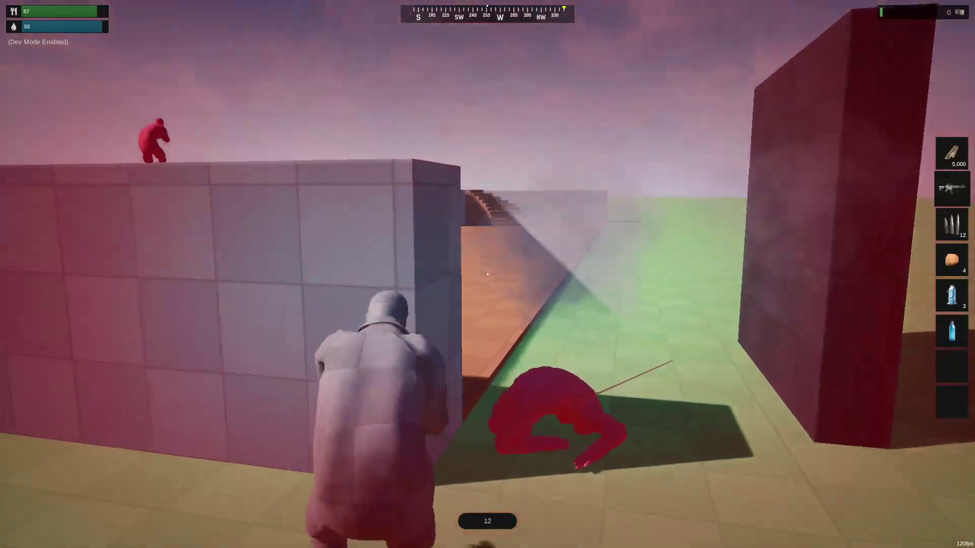
key("w")
key("c")
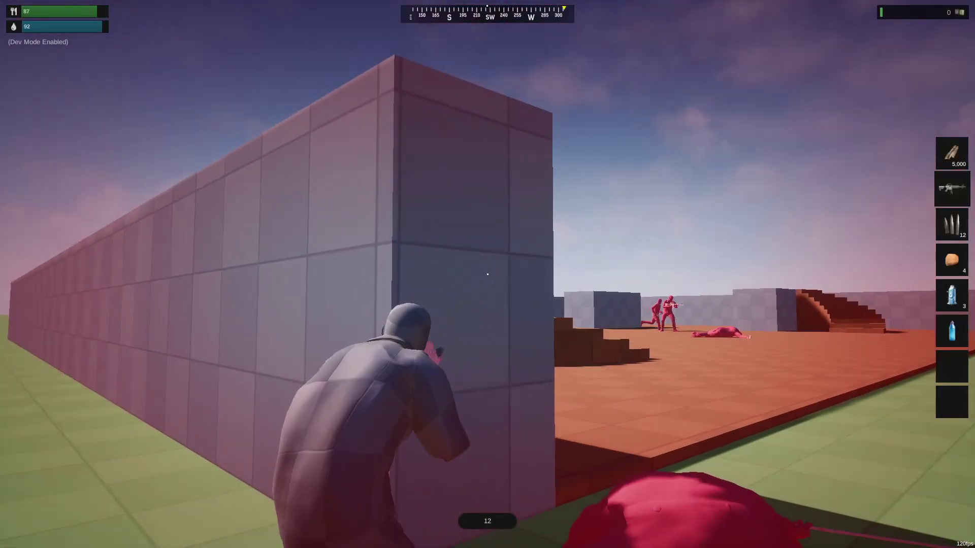
key("s")
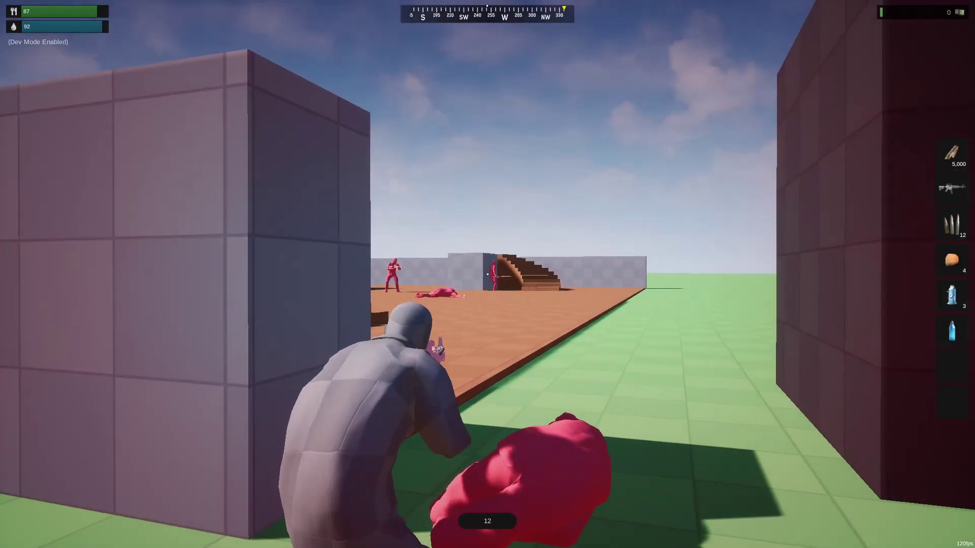
key("d")
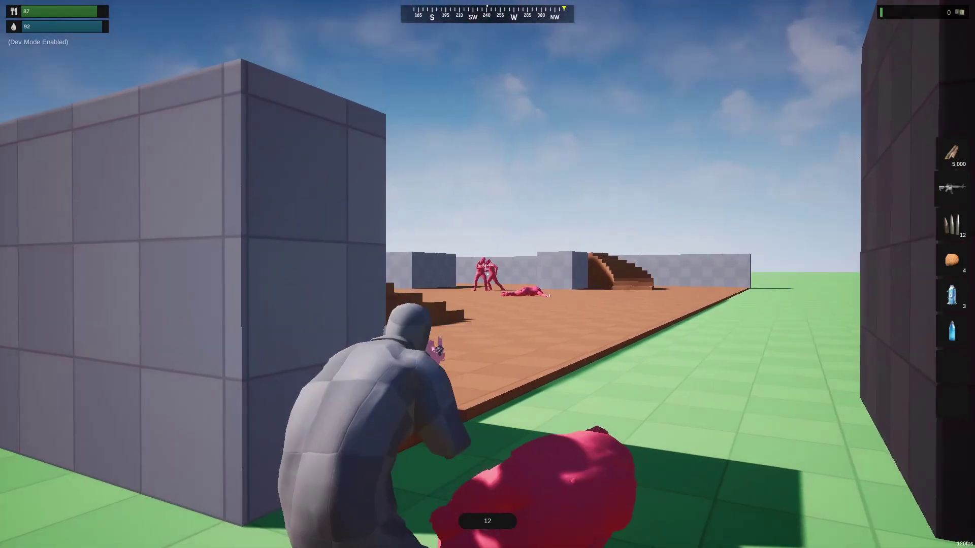
key("d")
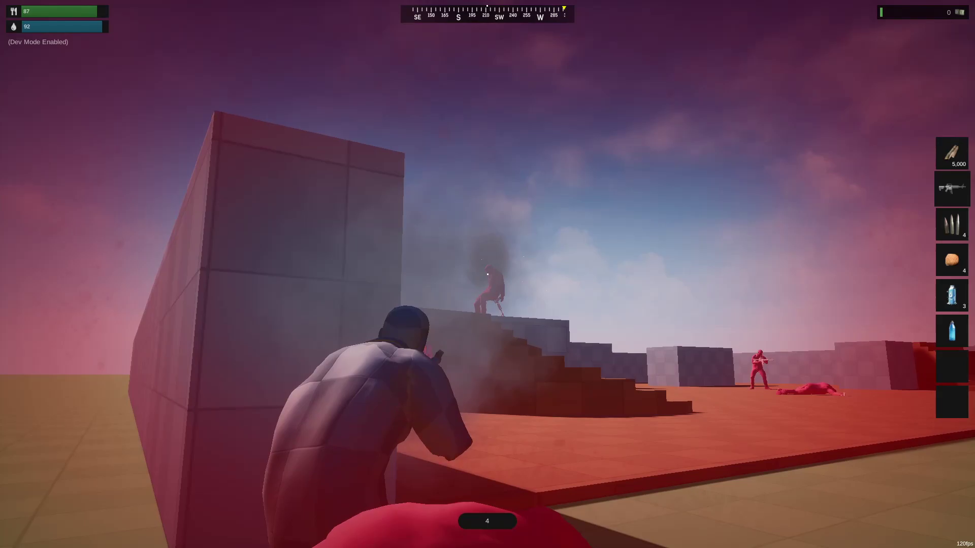
left_click(487, 274)
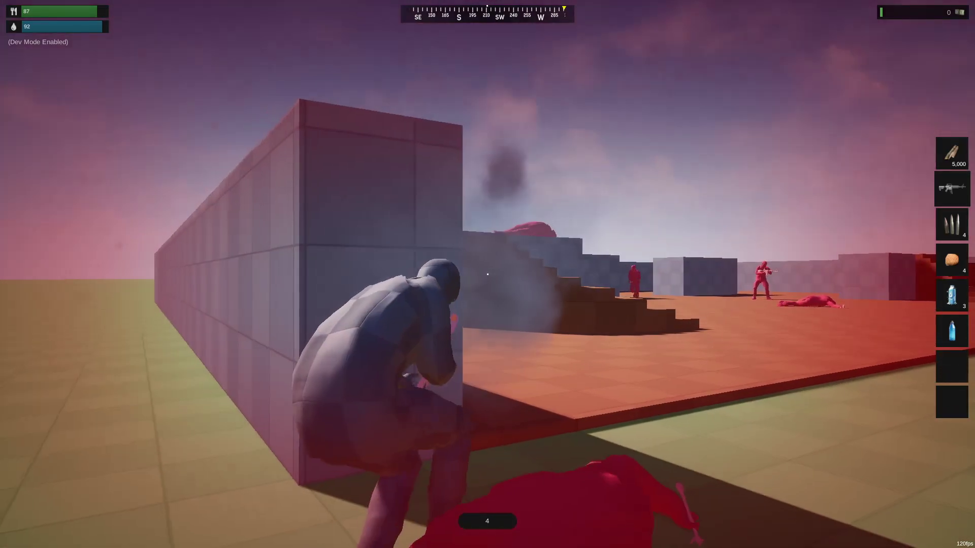
Step: Move around the NPC information sign and fire the remaining rifle rounds at the NPC beside the stairs
key("d")
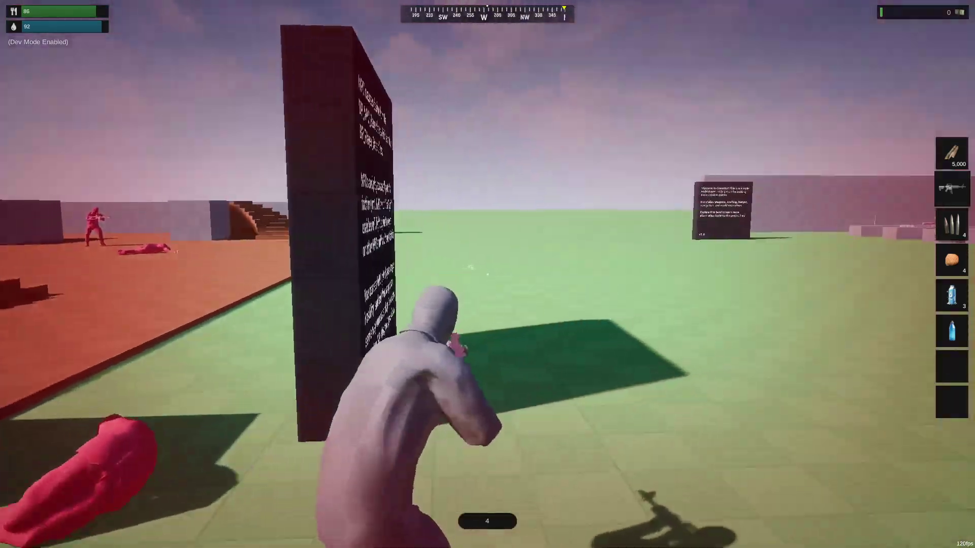
key("w")
key("d")
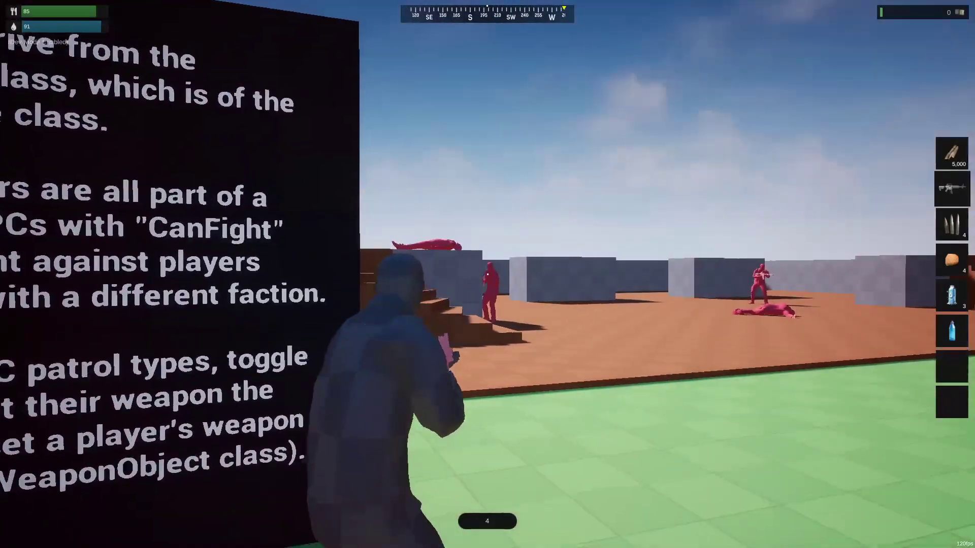
key("s")
left_click(488, 274)
left_click(487, 274)
key("s")
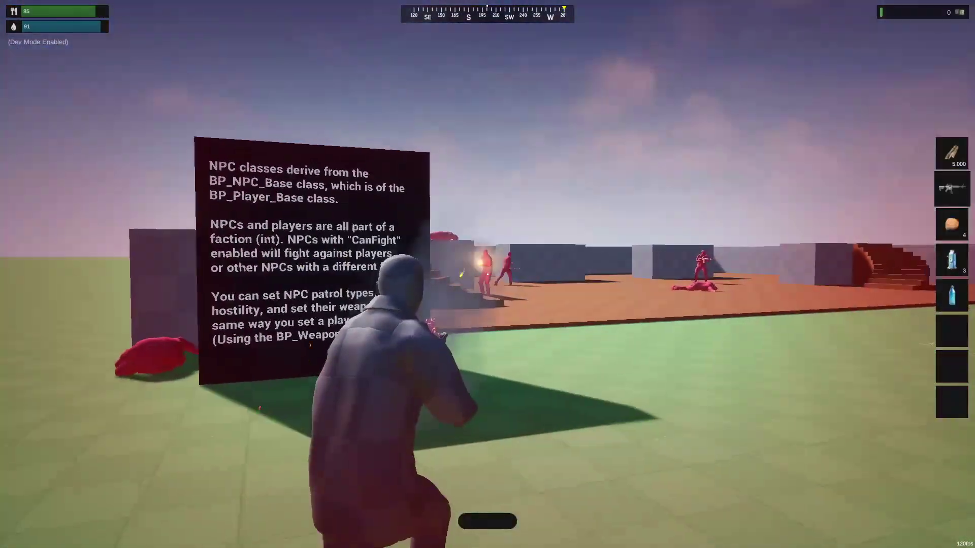
Step: Keep running without ammo until the NPCs incapacitate the character, and respawn in the level
key("w")
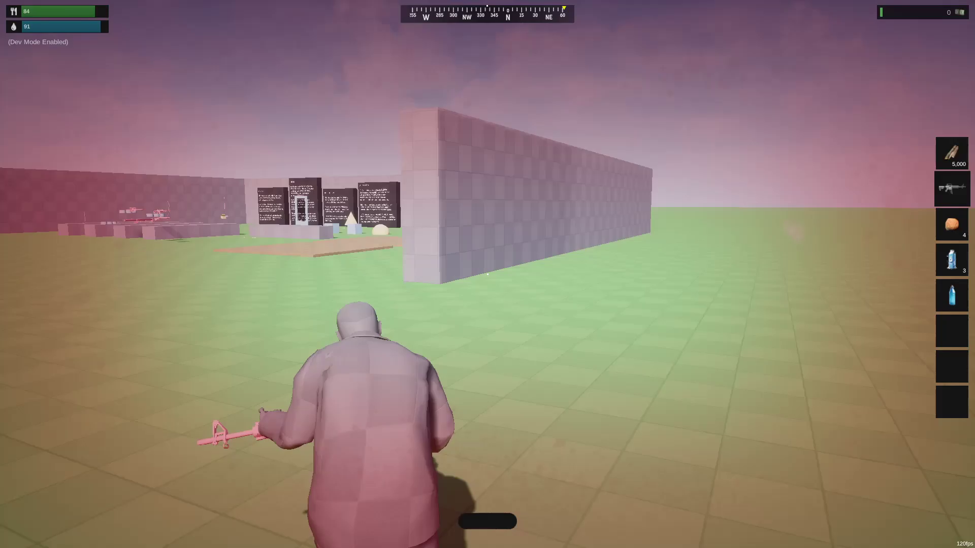
key("w")
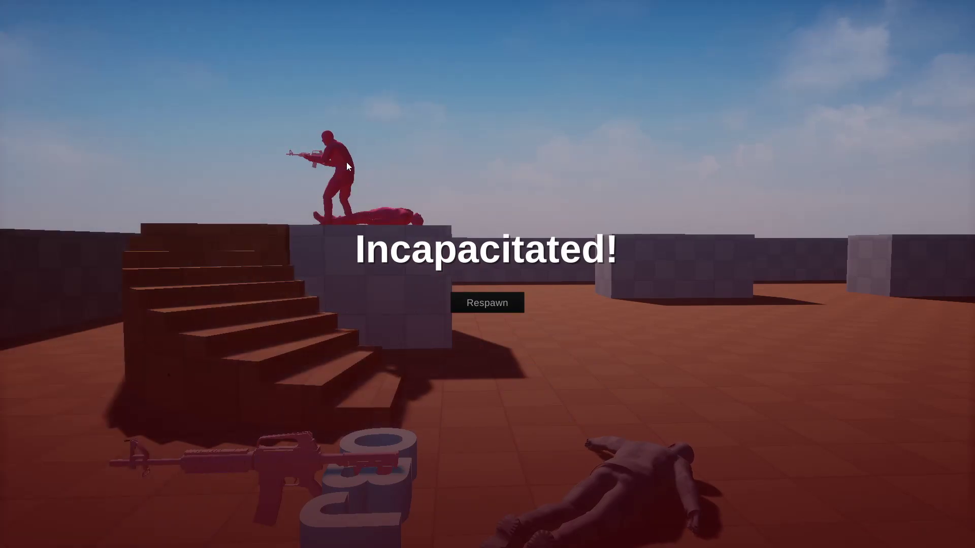
left_click(481, 299)
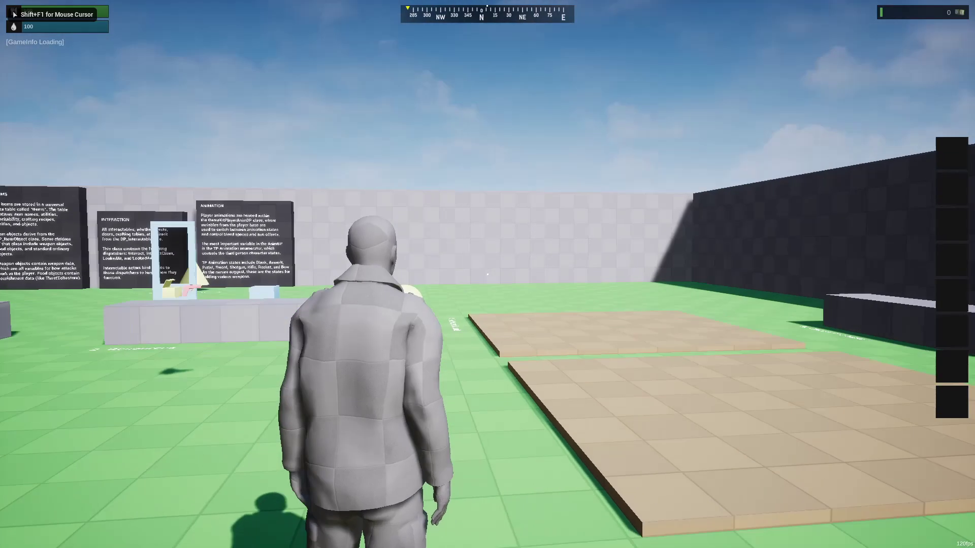
Step: Walk the respawned character around between the AI Arena and the weapon tables, and stop the play session
key("w")
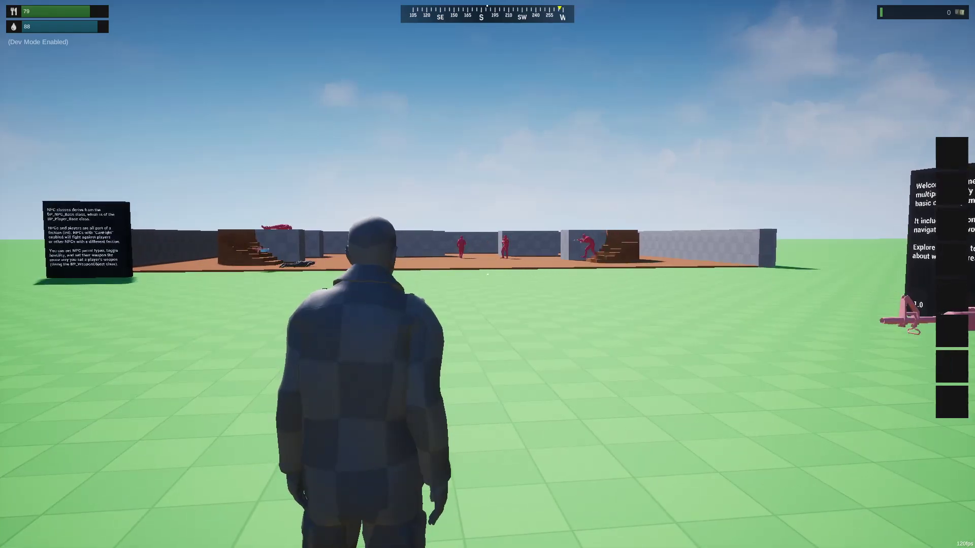
key("w")
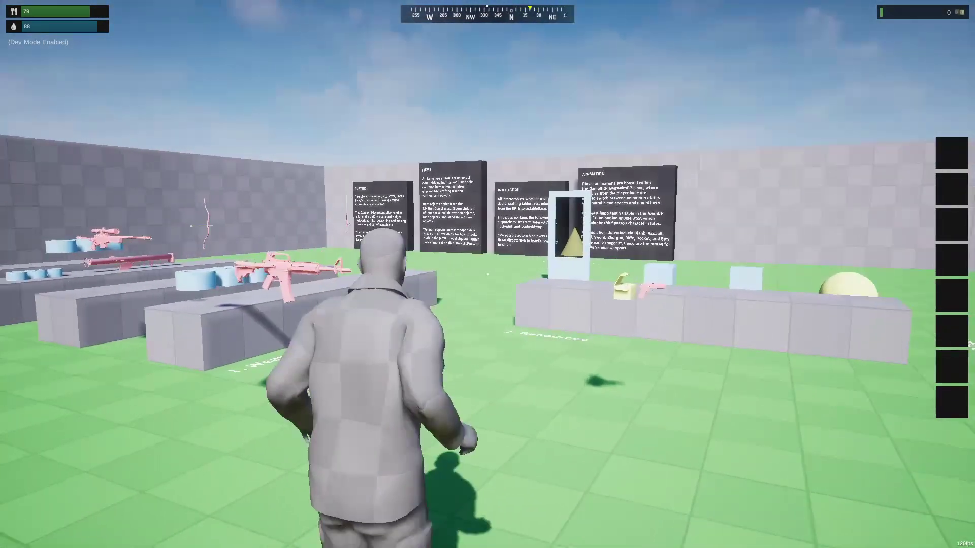
key("Escape")
Step: Find and open the Items data table in the project content and look through its item rows
scroll(375, 354, "down", 5)
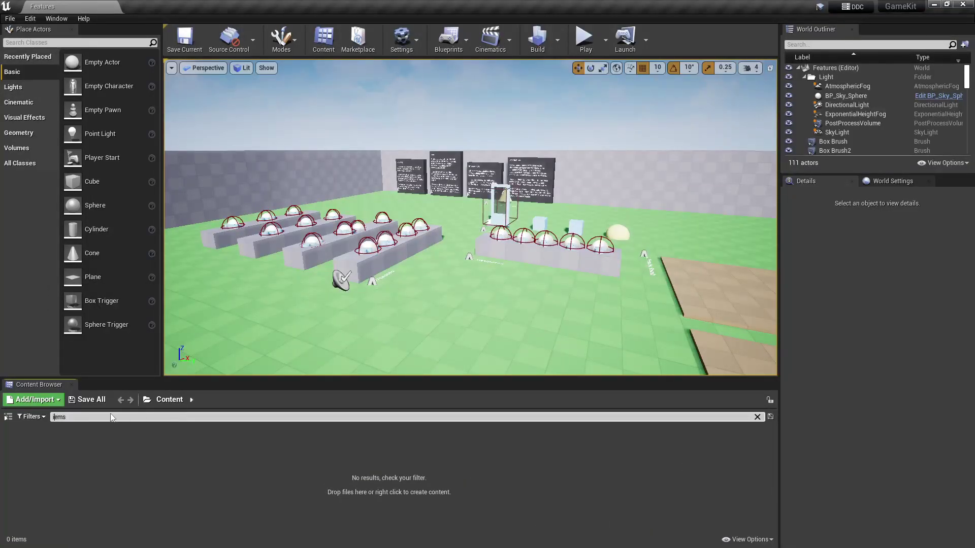
type("t")
double_click(35, 441)
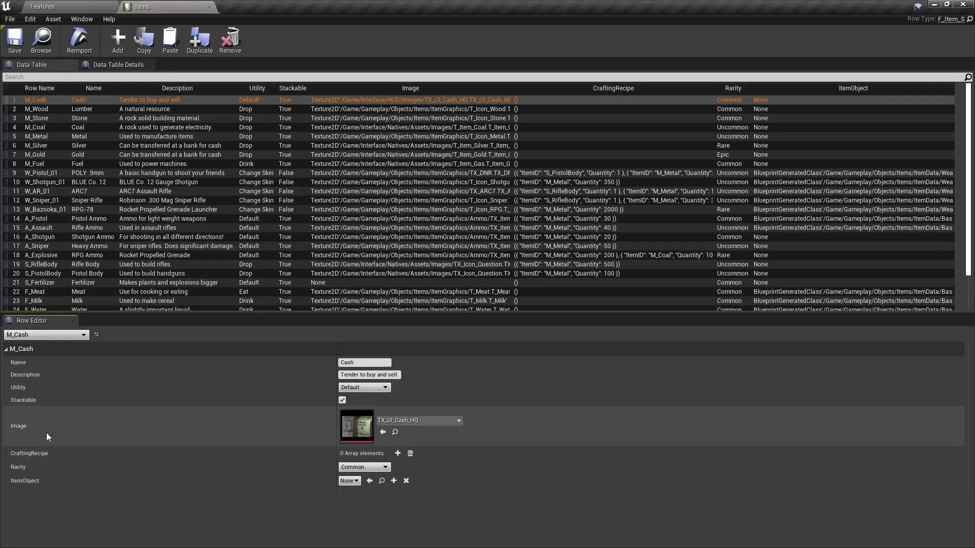
scroll(249, 213, "down", 3)
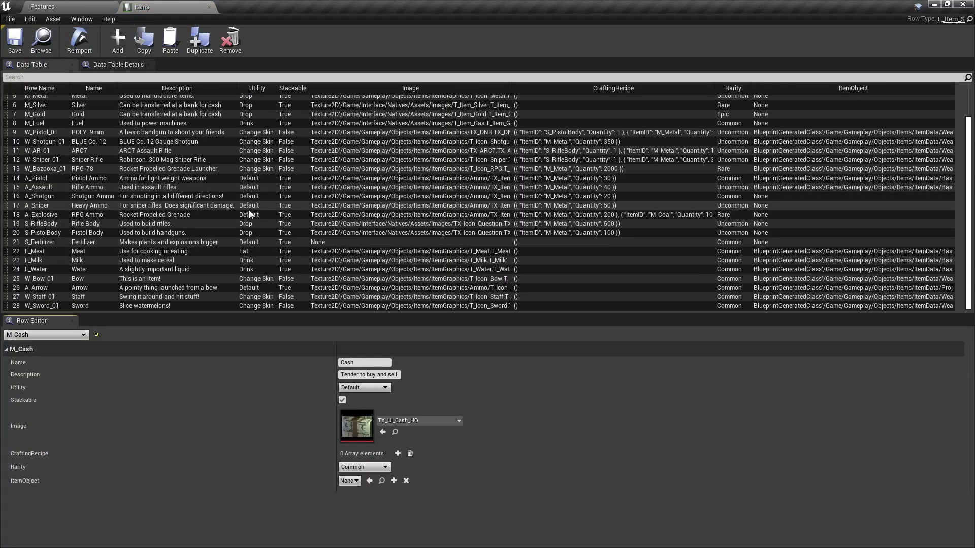
Step: Return to the M_Cash row of the Items table and check the options for its Utility setting
scroll(247, 186, "up", 3)
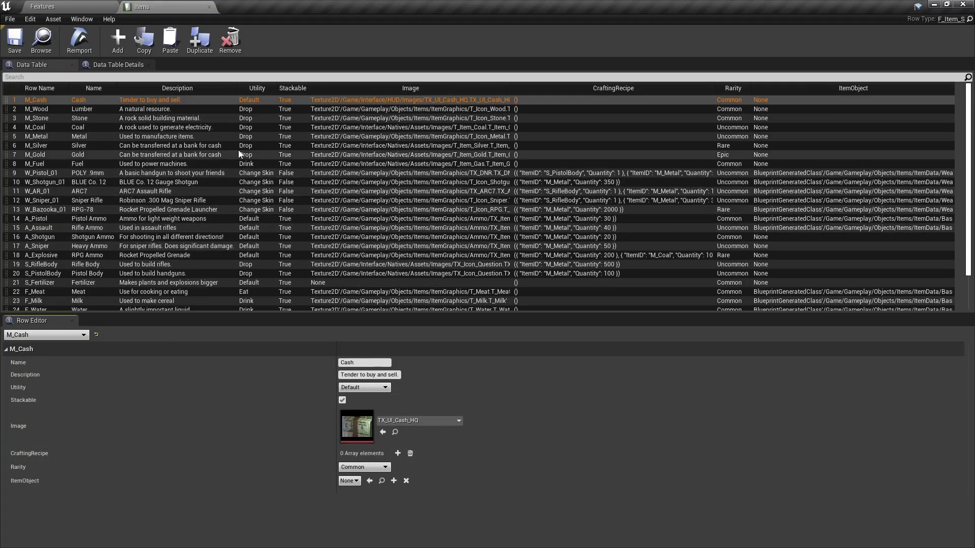
left_click(355, 388)
left_click(361, 394)
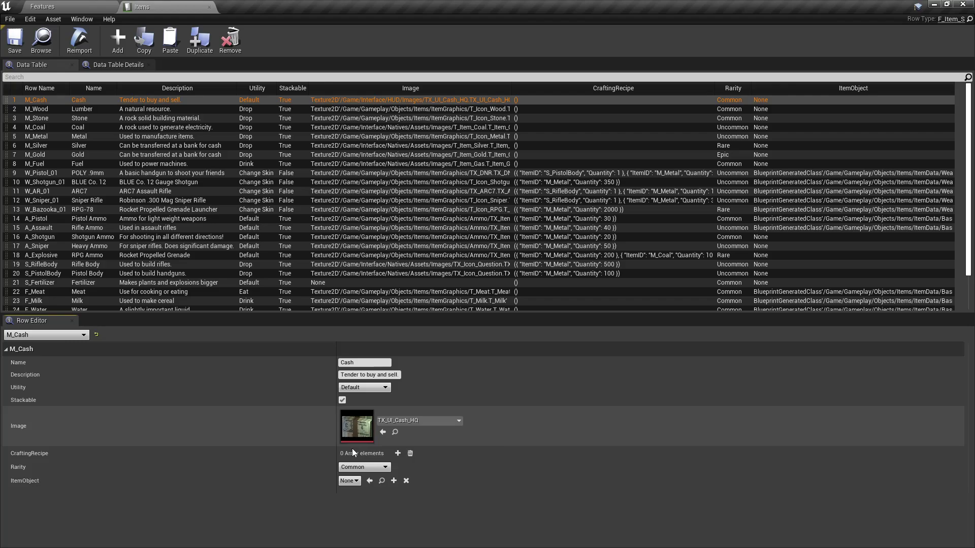
Step: Try a crafting recipe entry for M_Cash with ItemID M_Wood and Quantity 1, and clear the recipe array
left_click(398, 453)
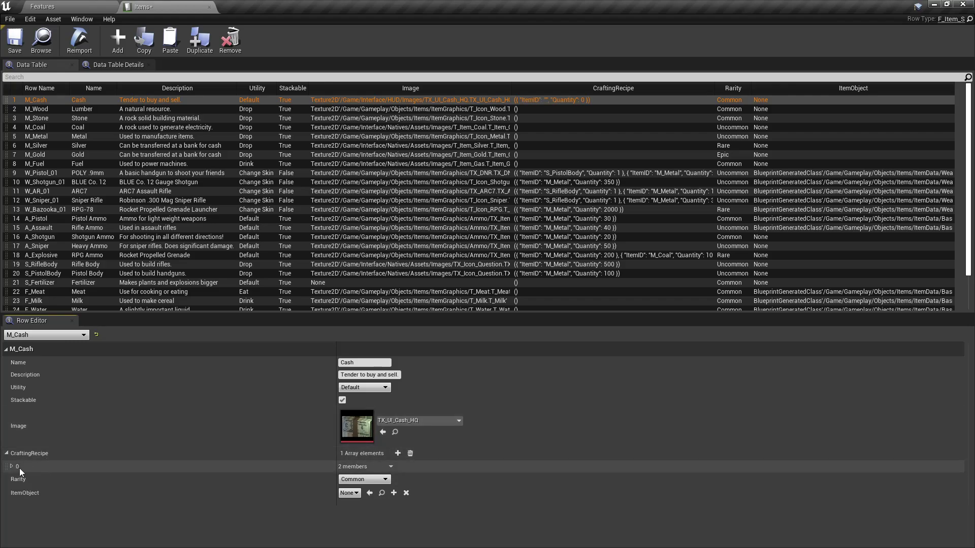
left_click(11, 466)
left_click(350, 480)
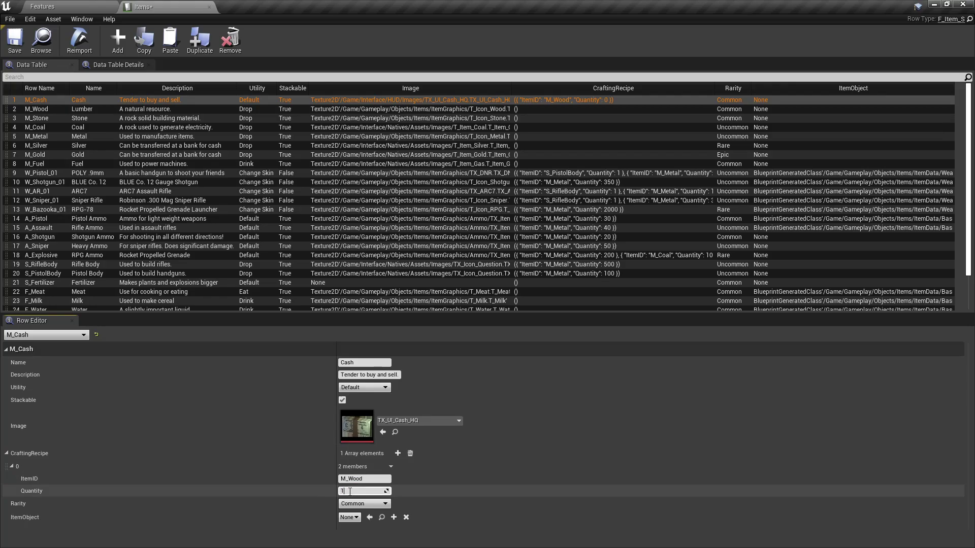
left_click(410, 454)
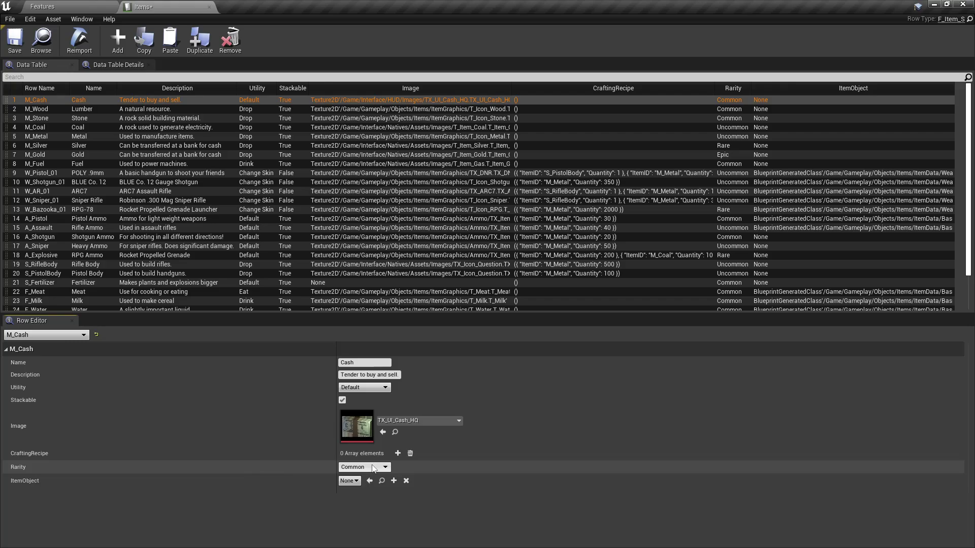
Step: Check the available Rarity and ItemObject choices for M_Cash, keeping Common and None
left_click(359, 477)
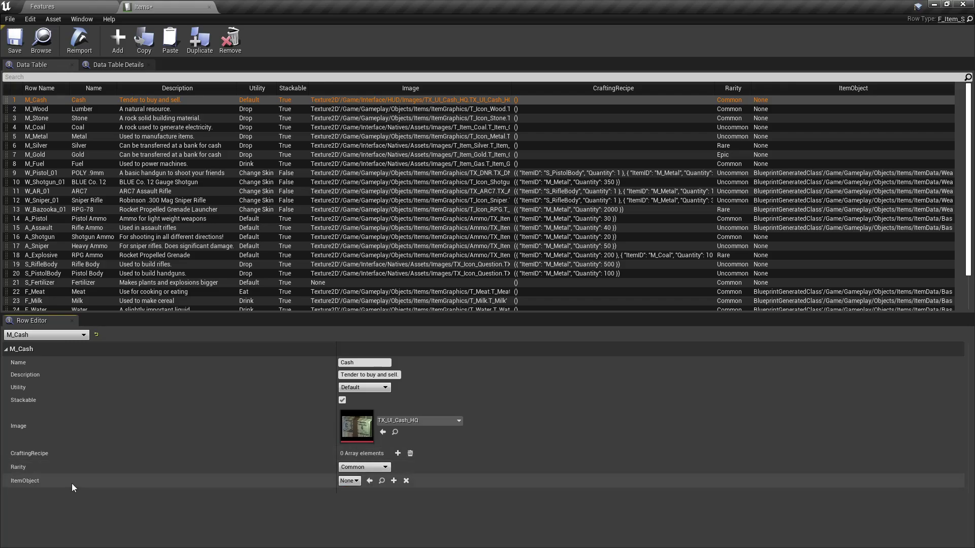
left_click(357, 481)
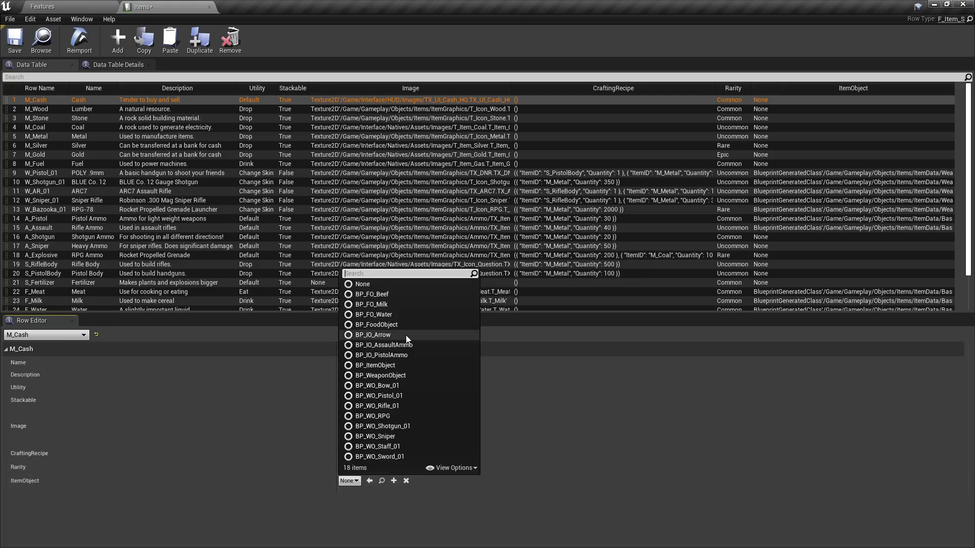
left_click(313, 476)
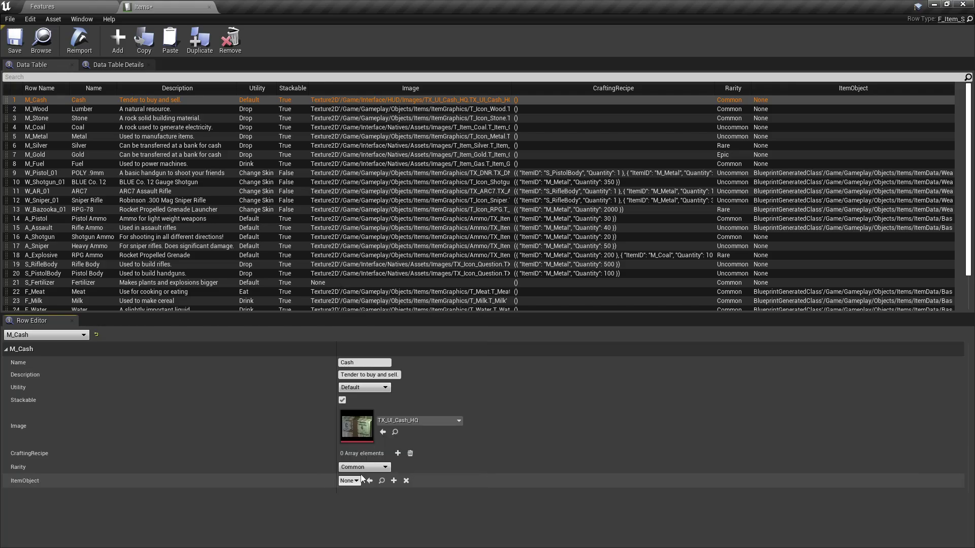
Step: Look through the properties of the M_Stone, M_Silver and M_Gold rows
left_click(120, 116)
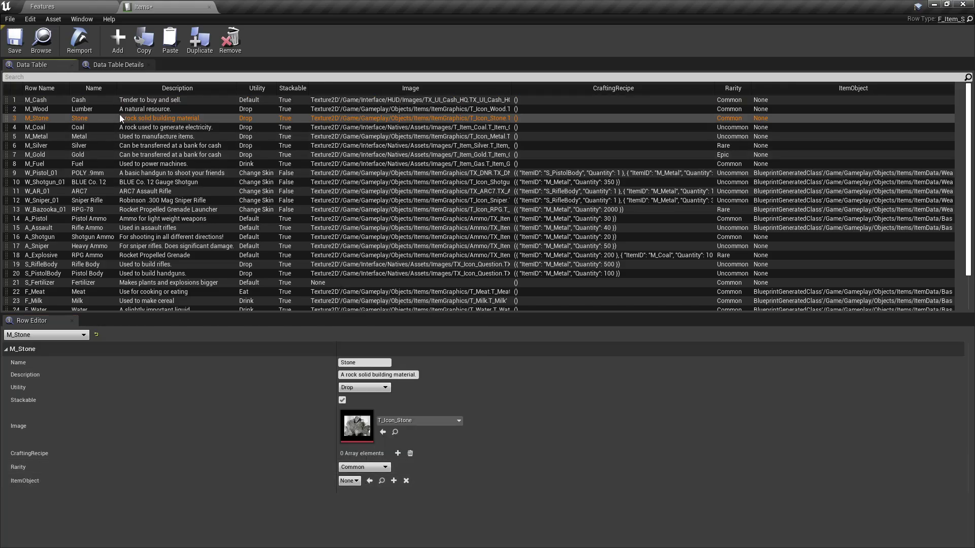
left_click(127, 144)
left_click(126, 155)
scroll(132, 163, "down", 2)
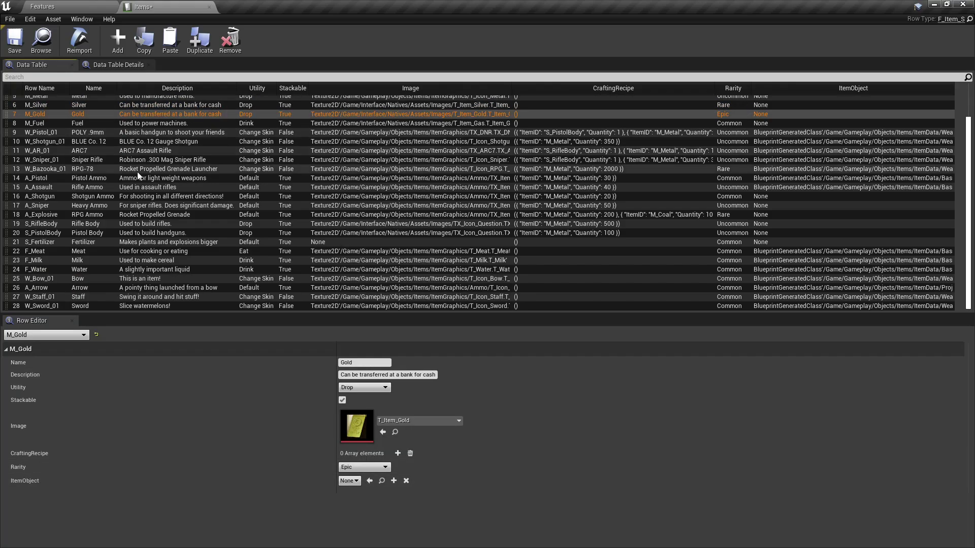
Step: Open the F_Water row's item object blueprint BP_FO_Water, review its food defaults, and close it
left_click(41, 269)
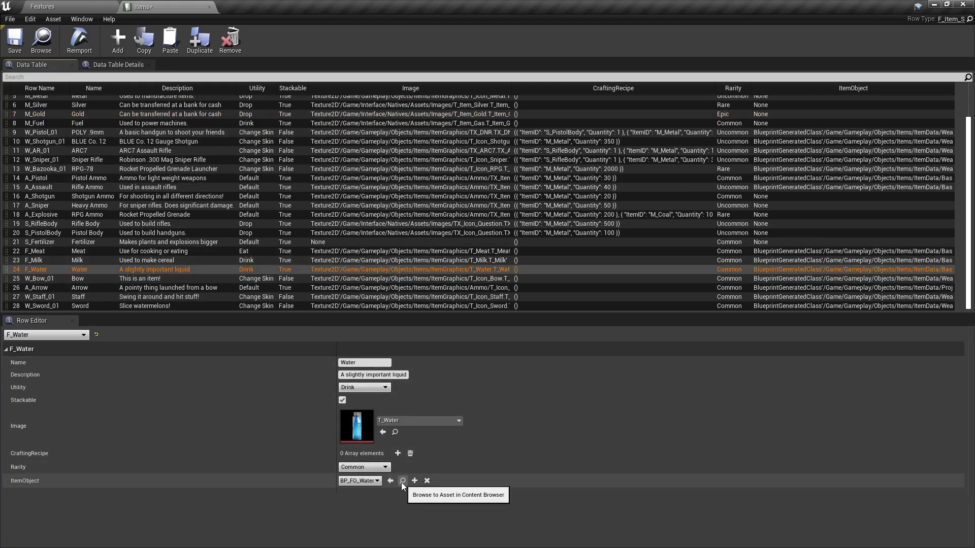
left_click(403, 481)
double_click(100, 455)
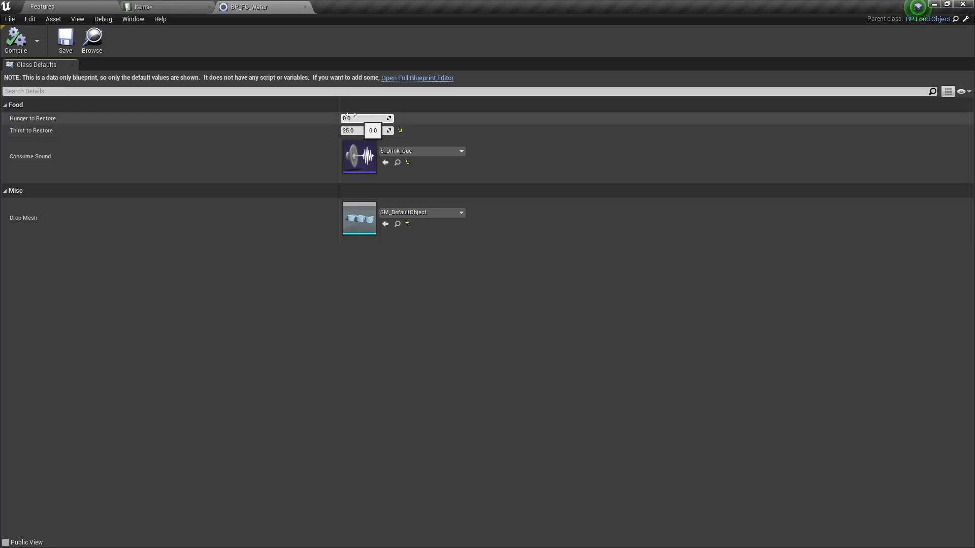
left_click(304, 7)
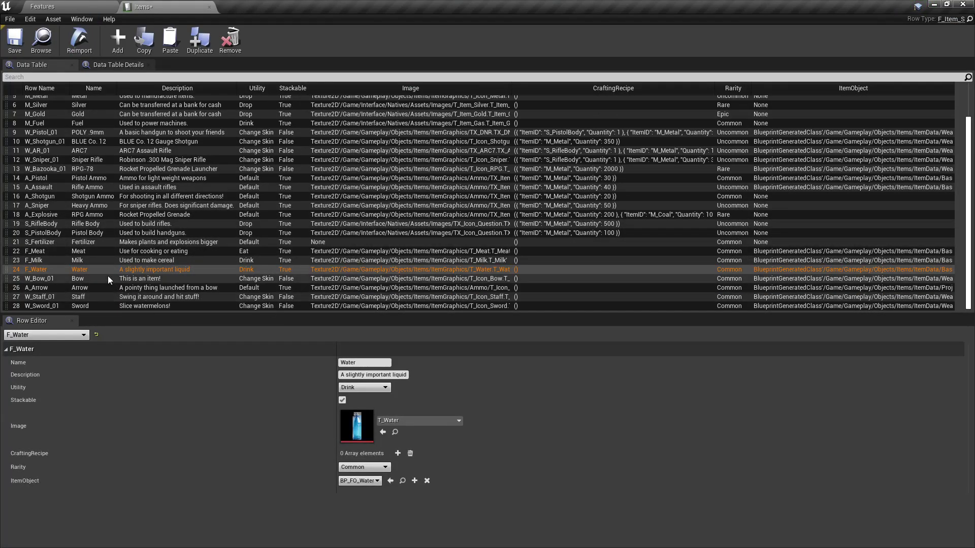
Step: Locate the W_AR_01 row's item object BP_WO_Rifle_01 in the project content and open it
left_click(40, 150)
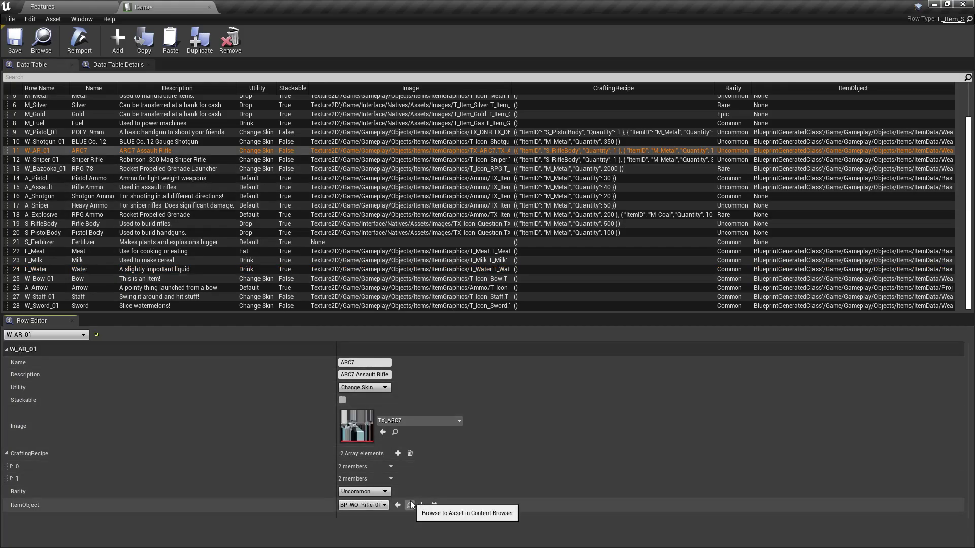
left_click(409, 505)
double_click(96, 446)
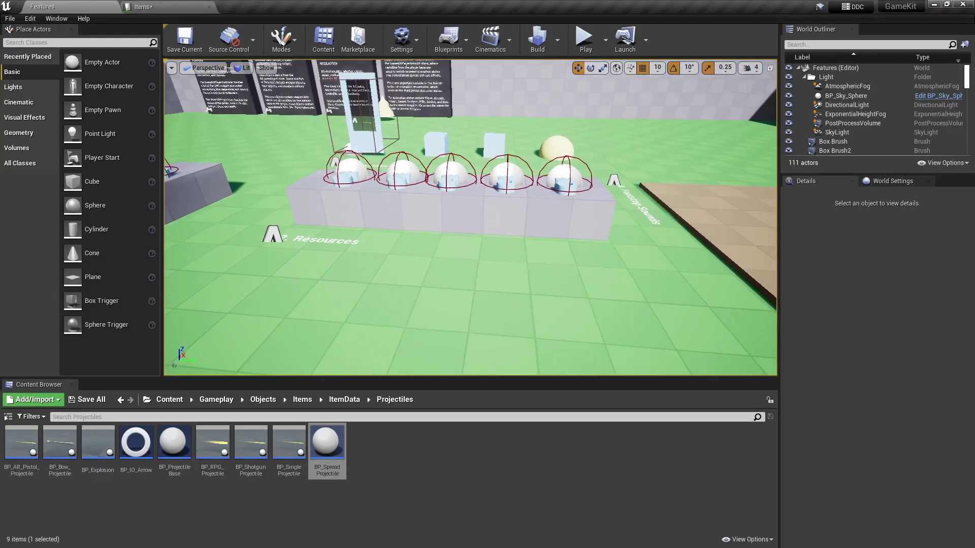
Step: Select the BP_Workbench cube in the Features level's interactables area and open its BP_WeaponWorkbench blueprint
right_click_drag(416, 195, 416, 195)
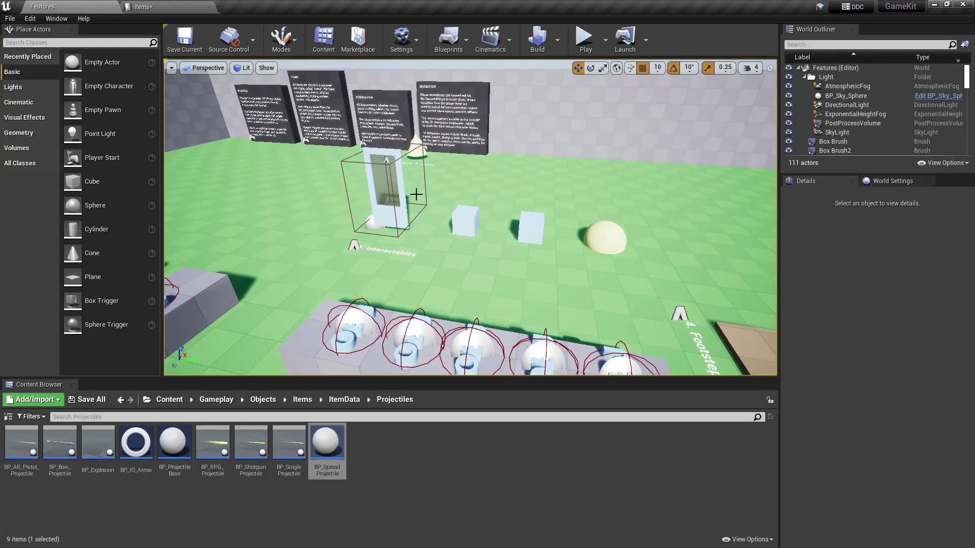
left_click(472, 223)
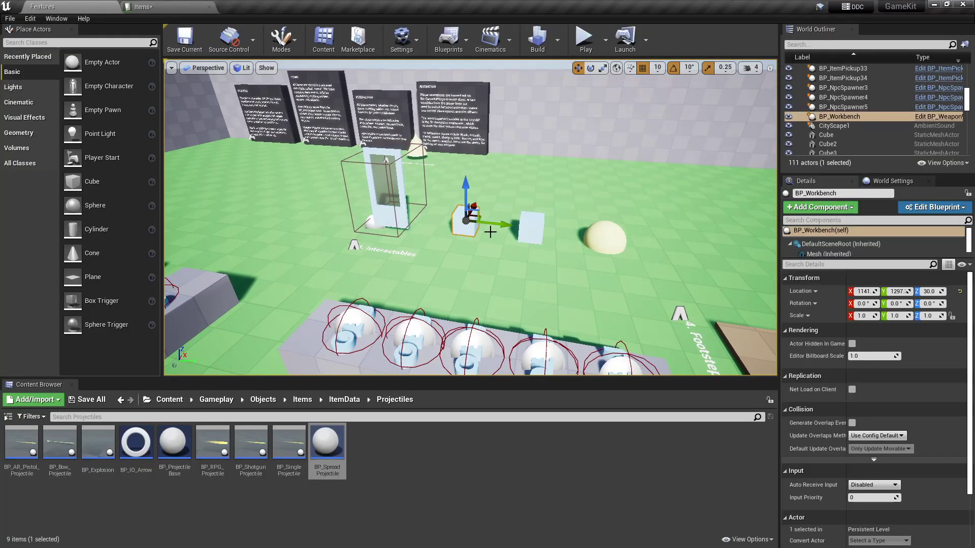
left_click(934, 208)
left_click(902, 228)
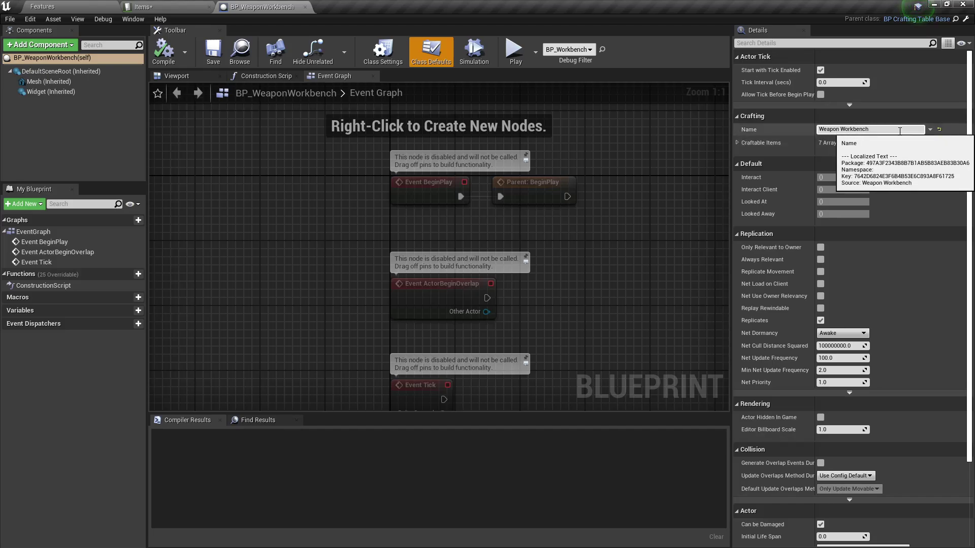
Step: Examine the workbench's Craftable Items array and the row choices of element 0, keeping S_PistolBody
left_click(736, 143)
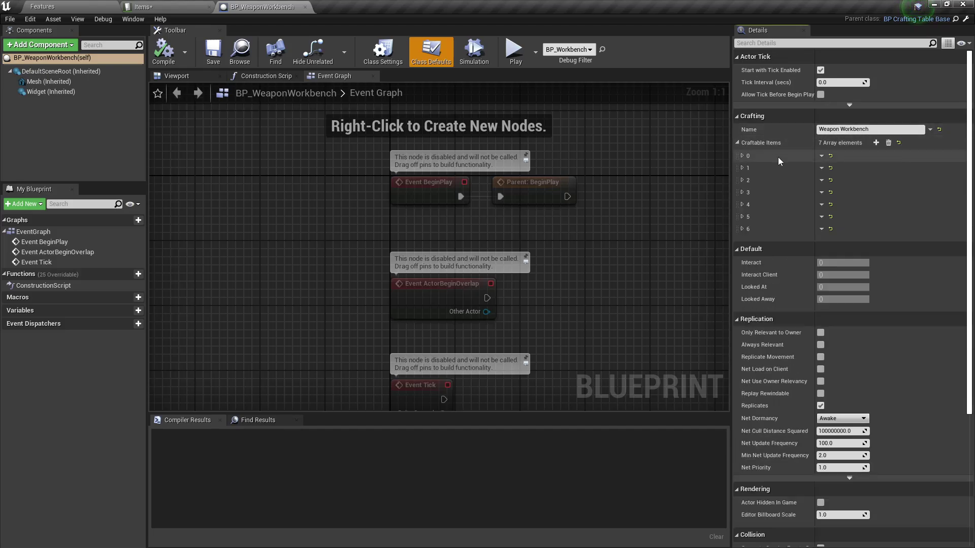
left_click(744, 156)
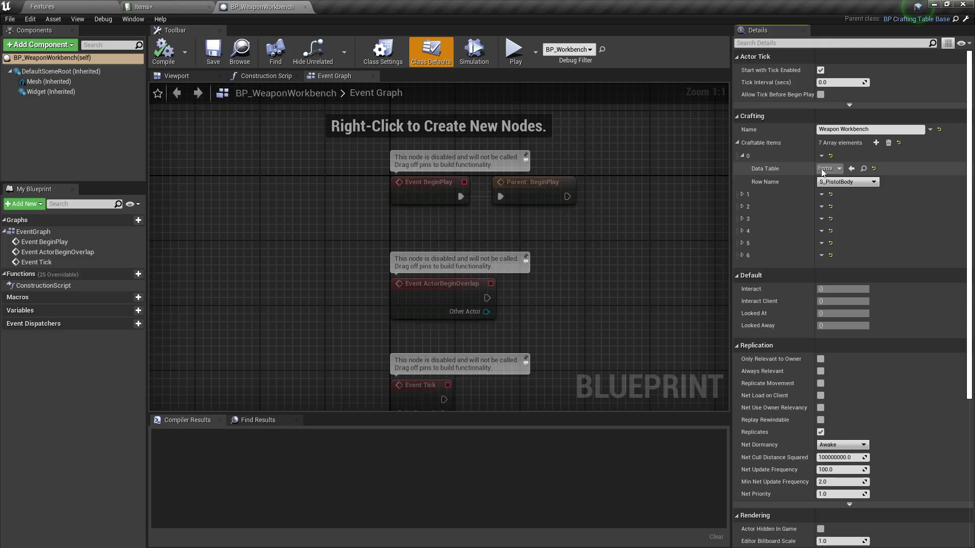
left_click(847, 182)
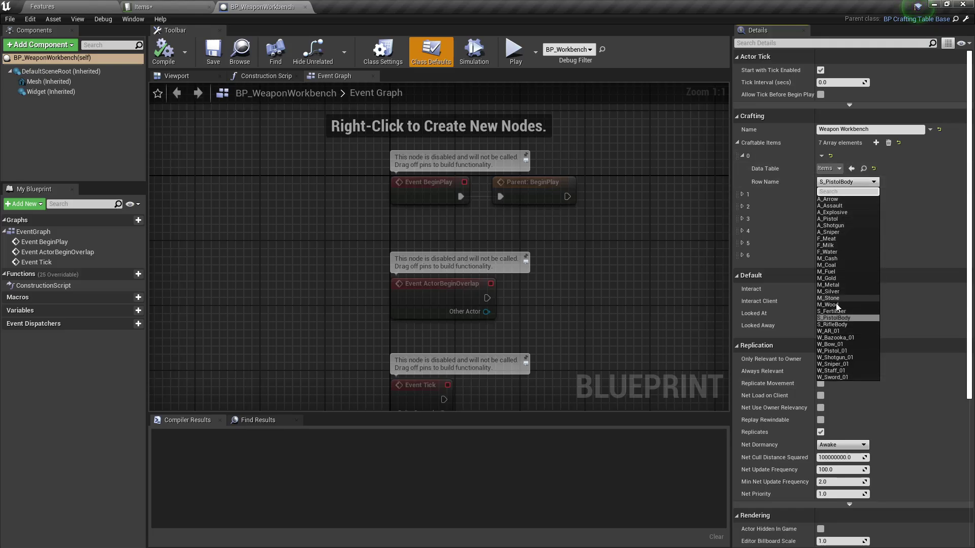
left_click(834, 319)
left_click(742, 156)
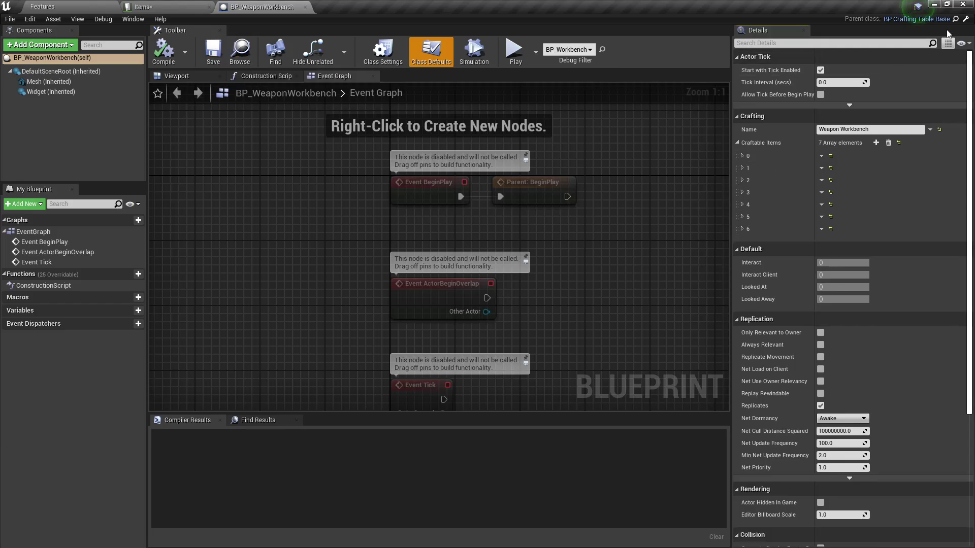
Step: Open the parent class BP_CraftingTable_Base and examine the Interact Client binding and custom event in its Event Graph
left_click(966, 20)
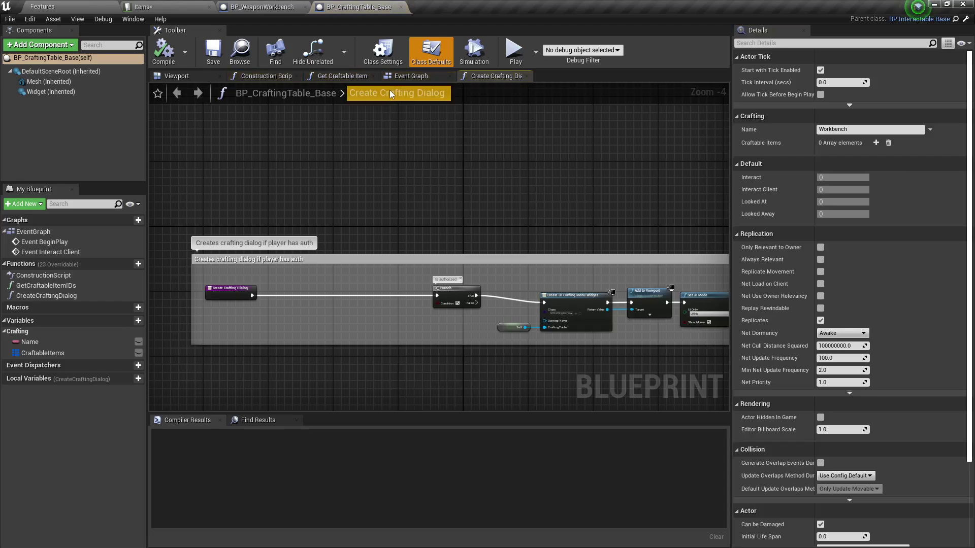
left_click(393, 77)
scroll(354, 183, "down", 5)
scroll(319, 198, "up", 5)
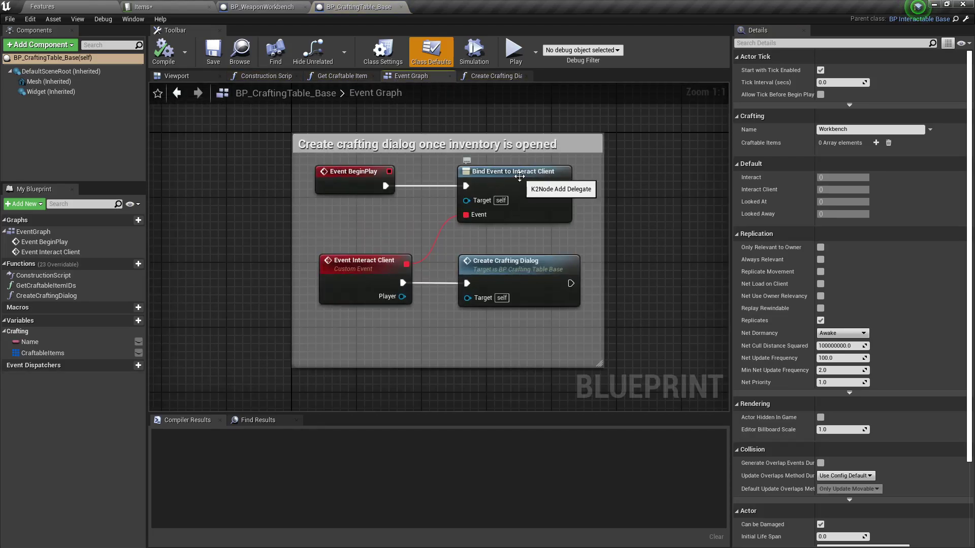
left_click(526, 189)
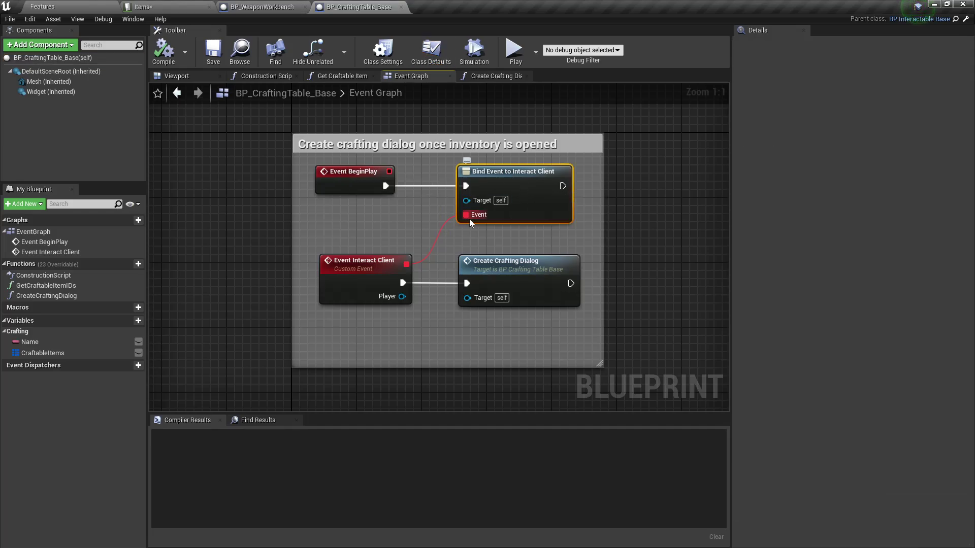
left_click(376, 269)
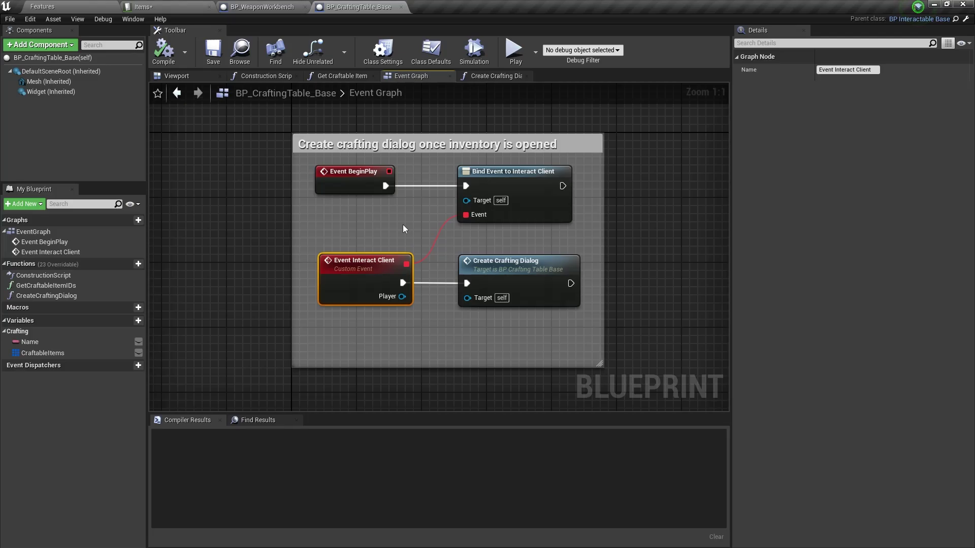
Step: Open the blueprint of the BP_Door_New3 door from the Features level and close the two workbench blueprints
left_click(76, 6)
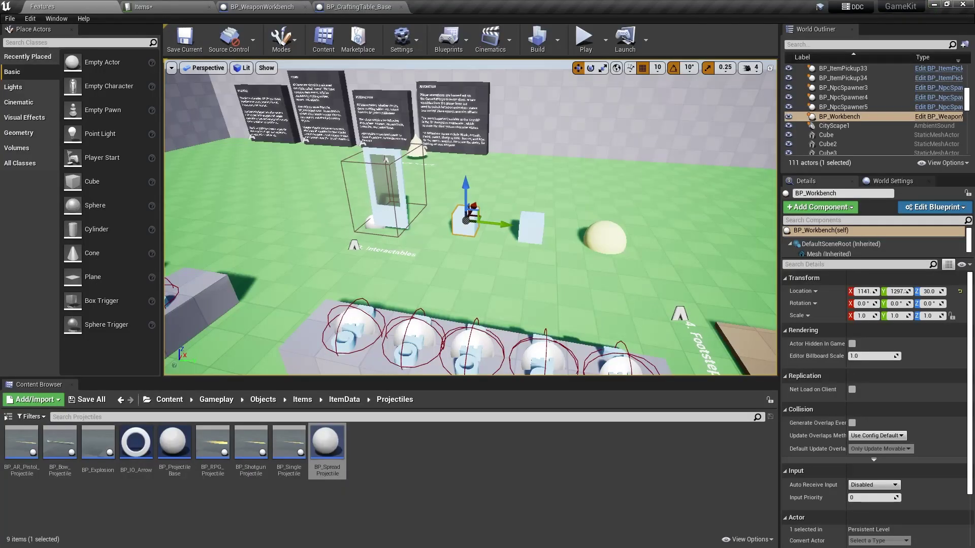
left_click(935, 207)
left_click(904, 226)
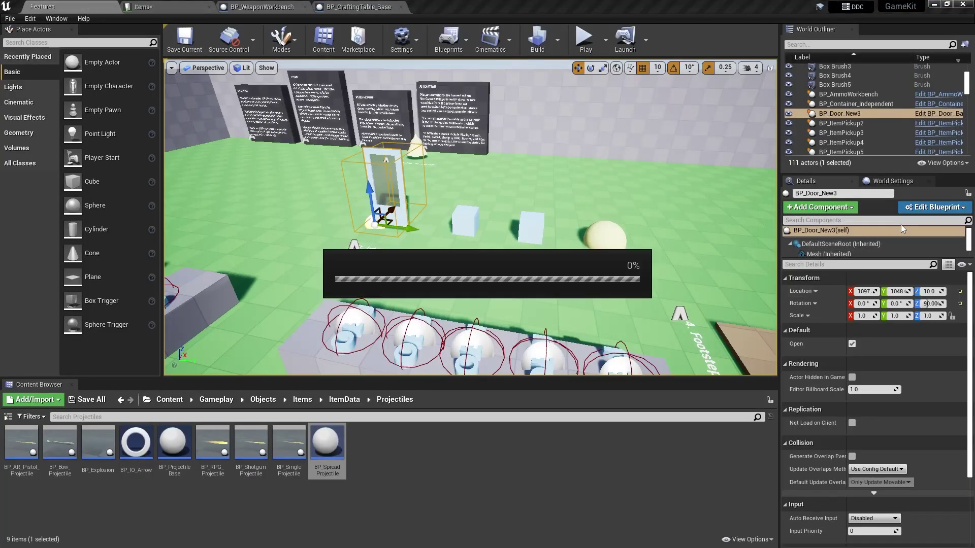
middle_click(356, 4)
middle_click(273, 6)
Step: Examine the Bind Interaction section of the BP_Door_Base Event Graph, including its Bind Event to Interact node
right_click_drag(360, 149, 420, 286)
scroll(333, 255, "up", 5)
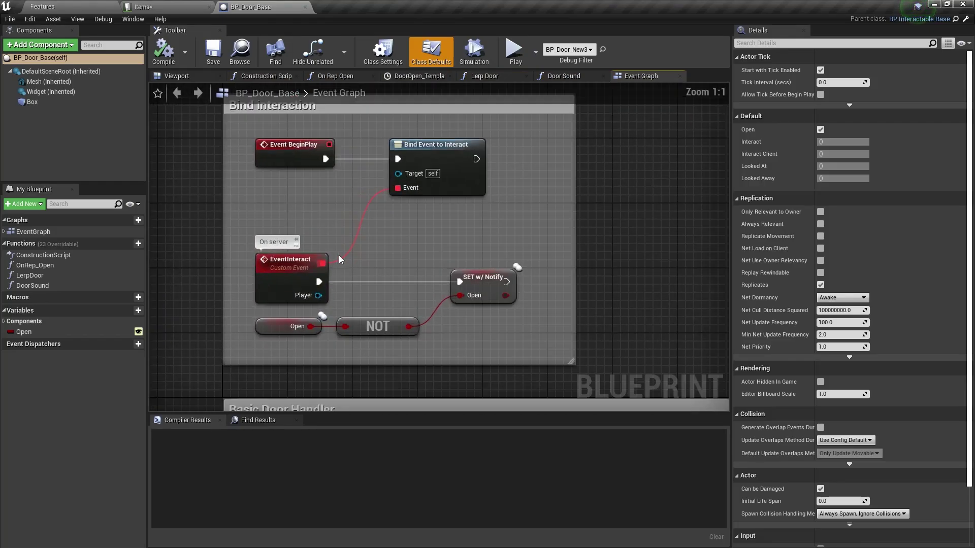
left_click(440, 160)
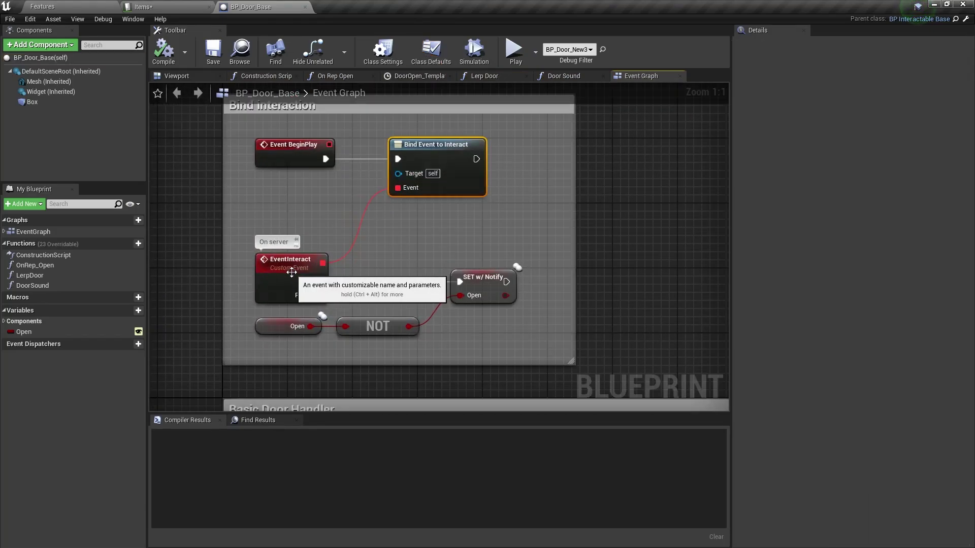